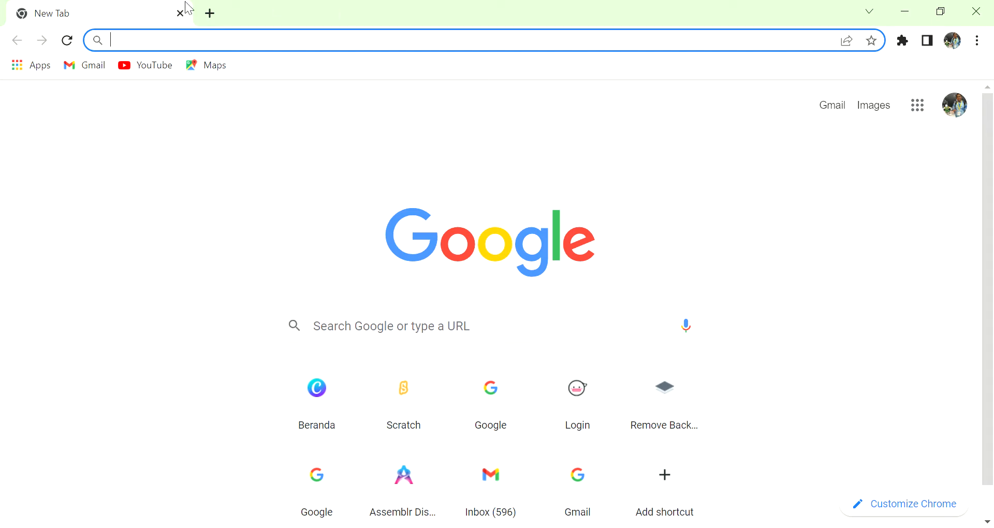
# Open Google Classroom from the Google apps and look over its main navigation list
pyautogui.click(212, 12)
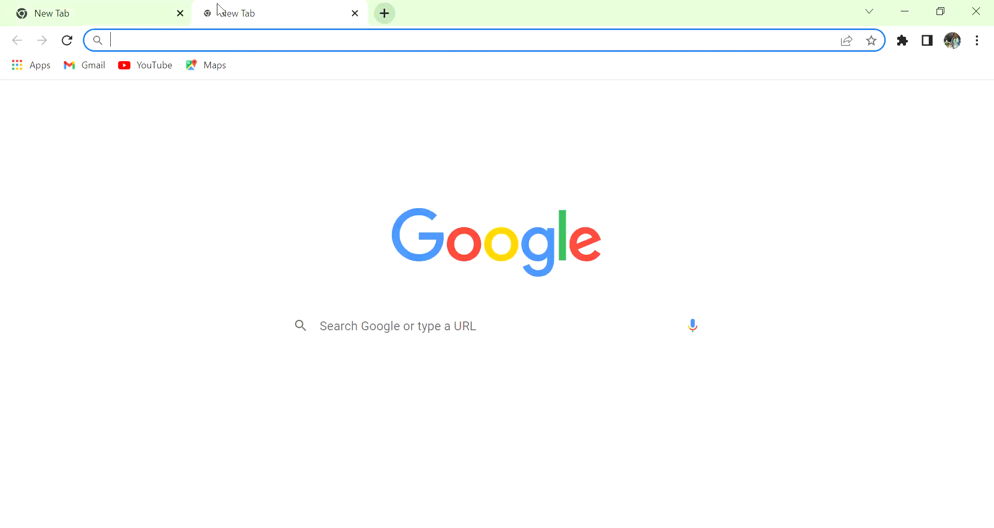
pyautogui.click(181, 12)
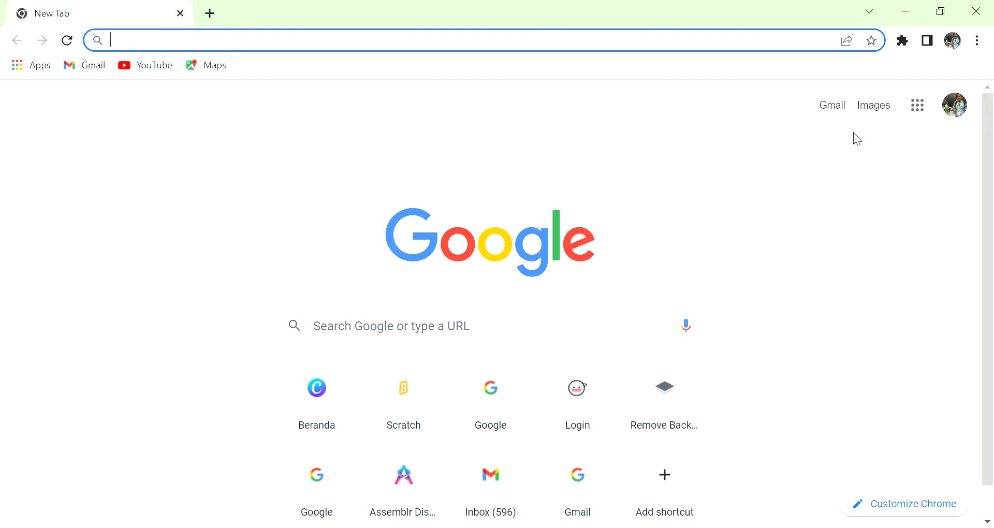
pyautogui.click(917, 106)
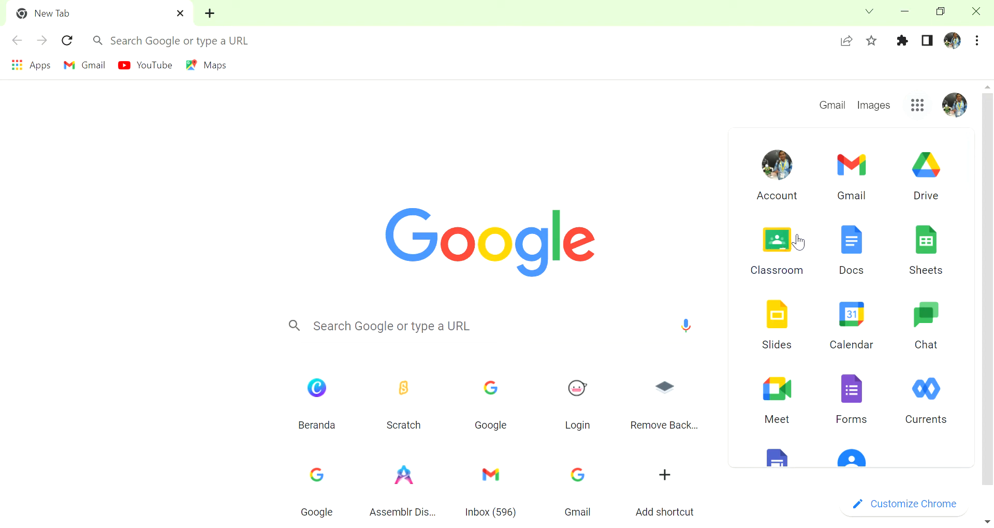
pyautogui.click(798, 241)
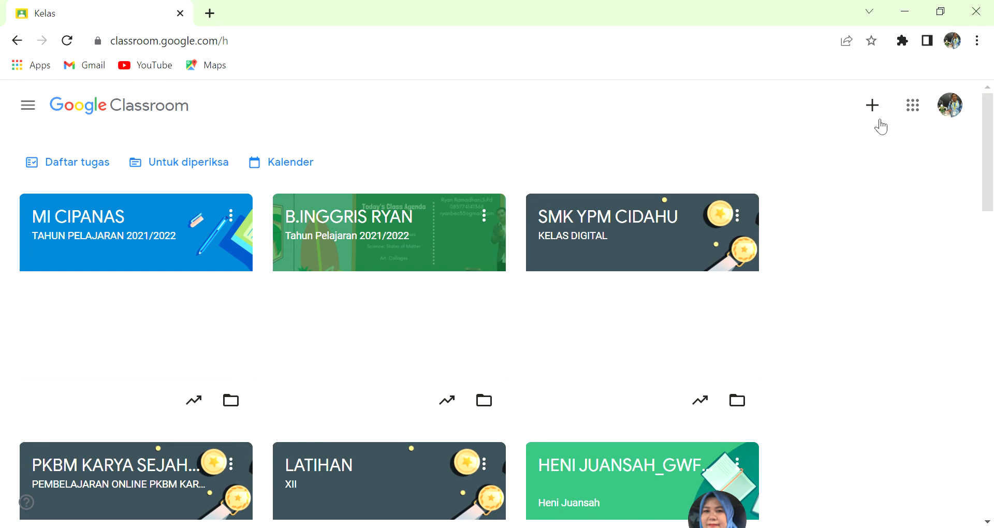
pyautogui.click(28, 105)
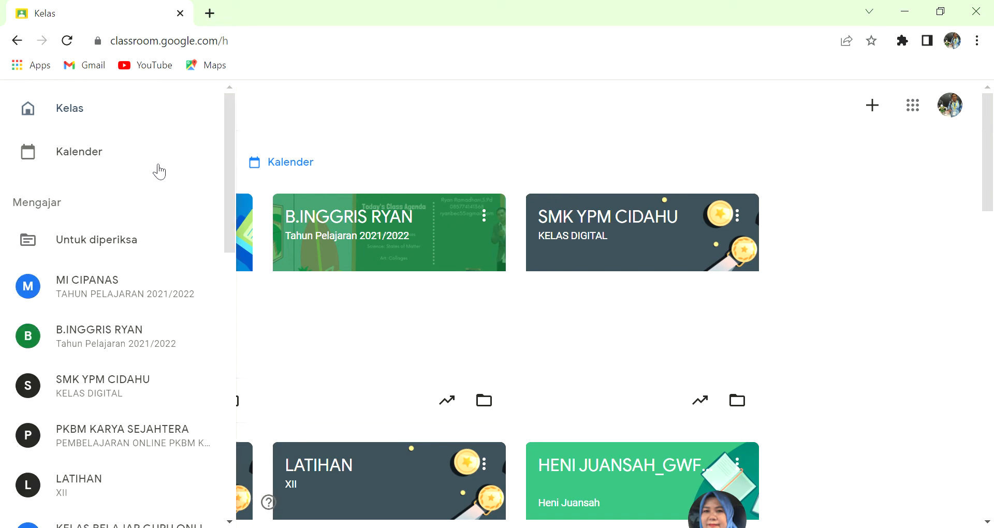
pyautogui.click(309, 115)
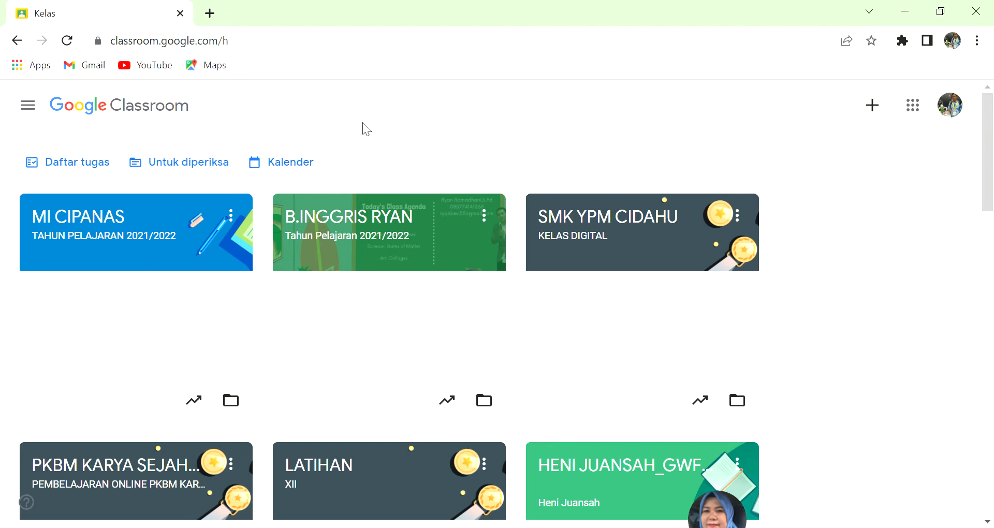
# Start creating a new class and name it IX
pyautogui.click(883, 117)
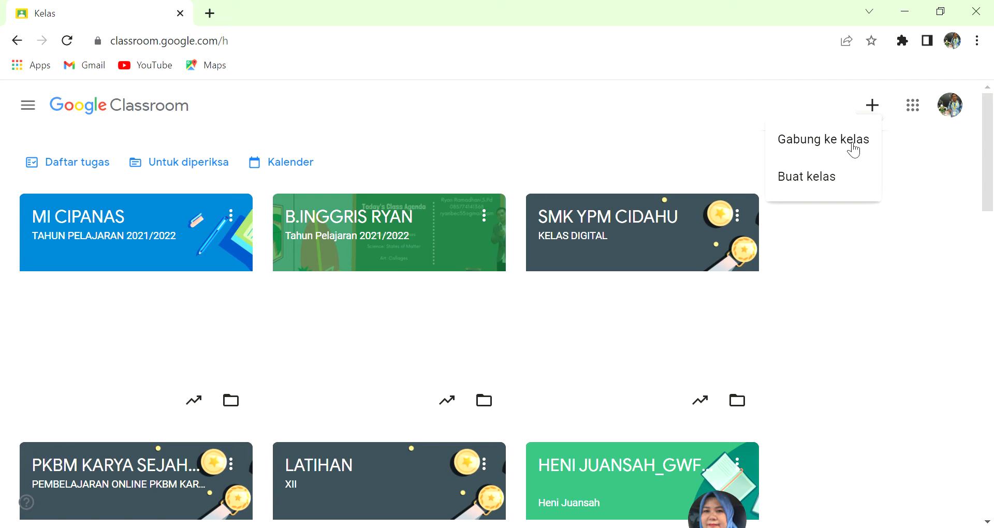
pyautogui.click(833, 177)
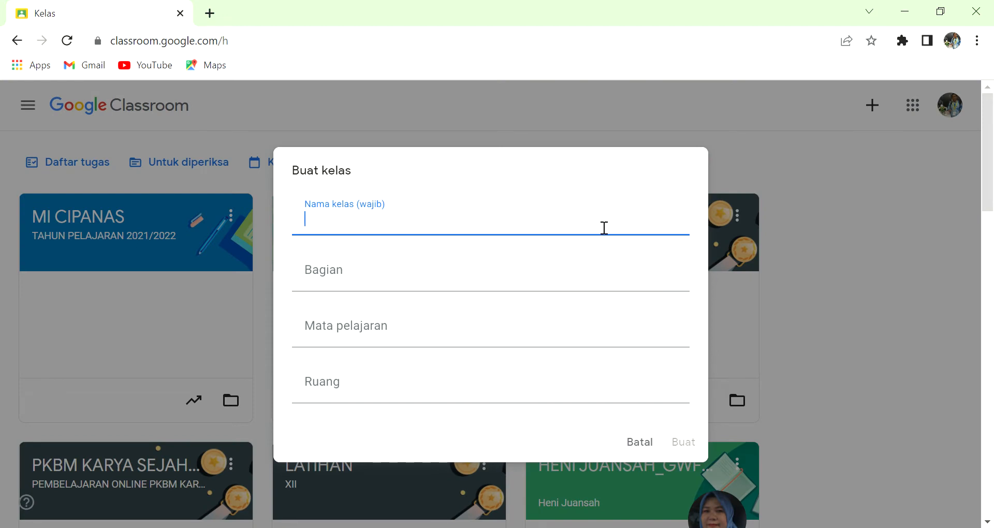
pyautogui.write('smpn')
pyautogui.press('BackSpace')
pyautogui.press('BackSpace')
pyautogui.press('BackSpace')
pyautogui.press('BackSpace')
pyautogui.write('IX')
# Enter section 2021/2022, subject B.INGGRIS and room IX for the new class, and create it
pyautogui.click(530, 291)
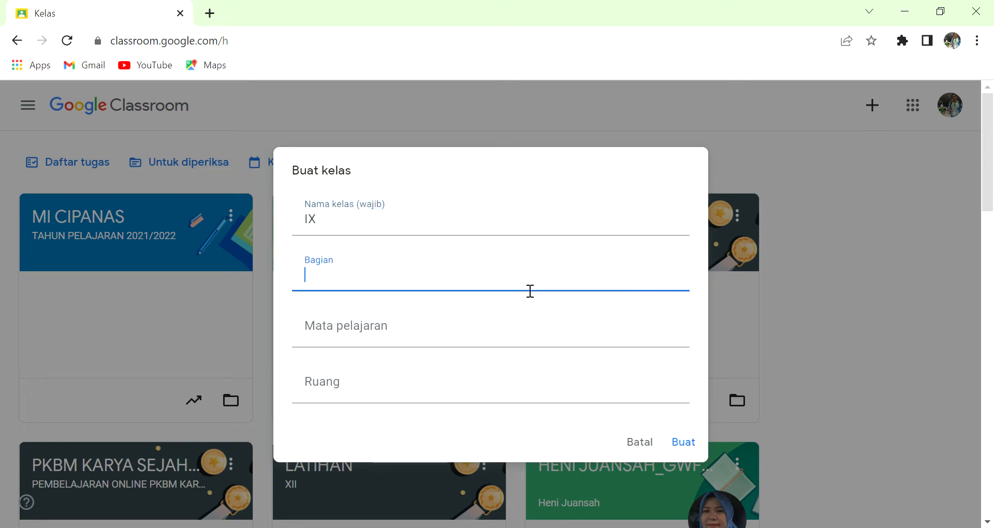
pyautogui.write('2021/2022')
pyautogui.click(496, 332)
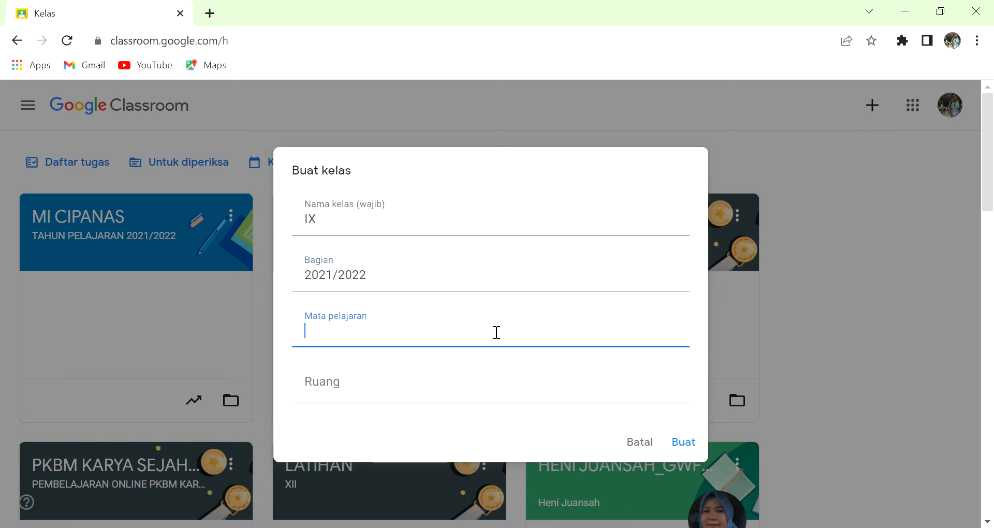
pyautogui.write('B')
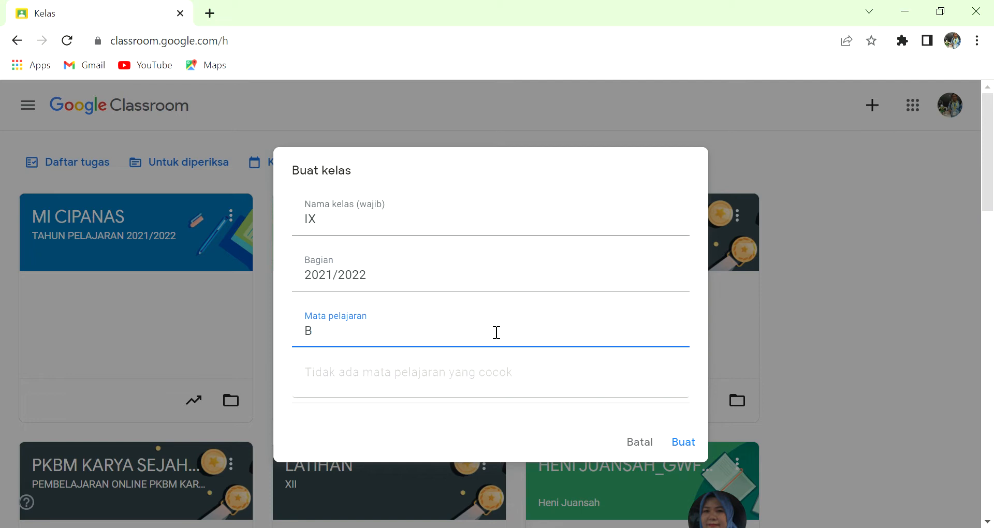
pyautogui.write('.INGGRIS')
pyautogui.click(608, 421)
pyautogui.click(635, 399)
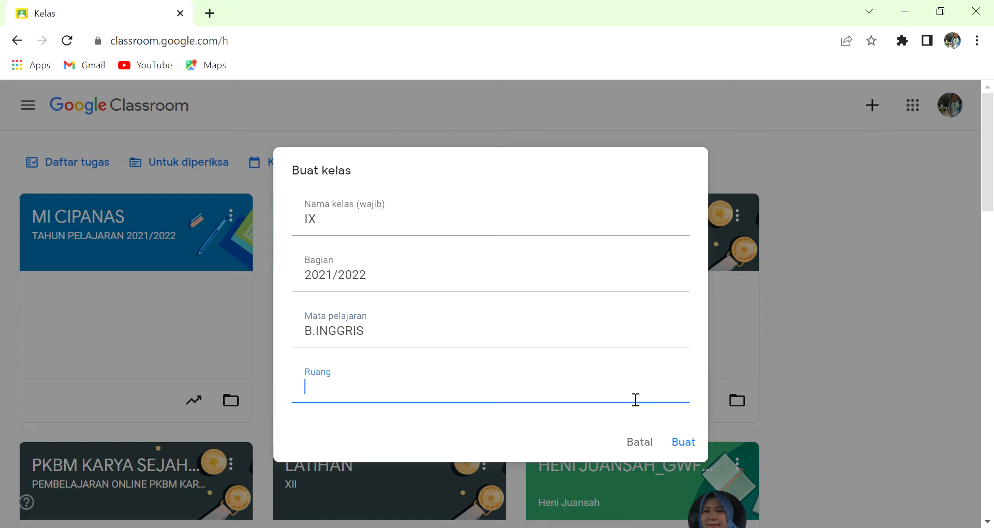
pyautogui.write('IX')
pyautogui.click(690, 444)
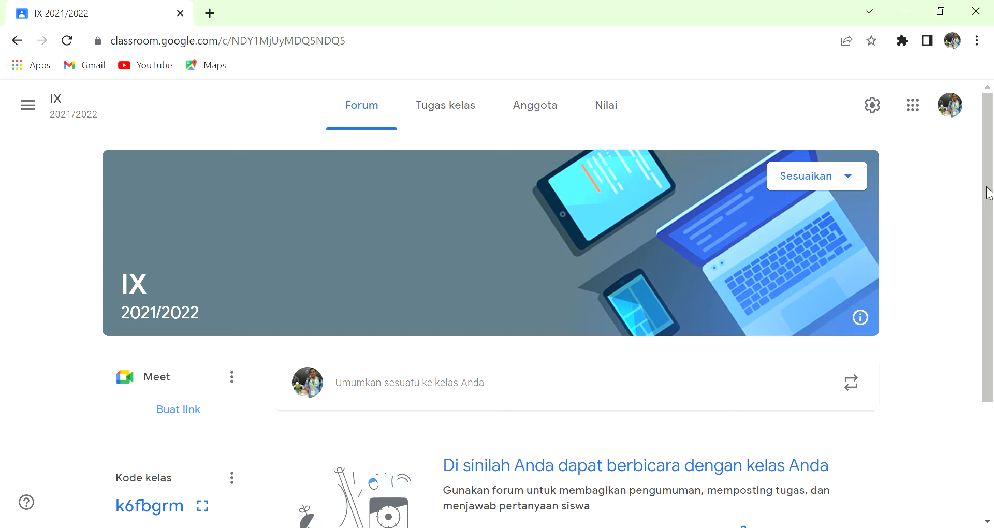
# Browse the class theme gallery, including the Bahasa & Sejarah, Matematika & Sains and Seni categories
pyautogui.click(844, 181)
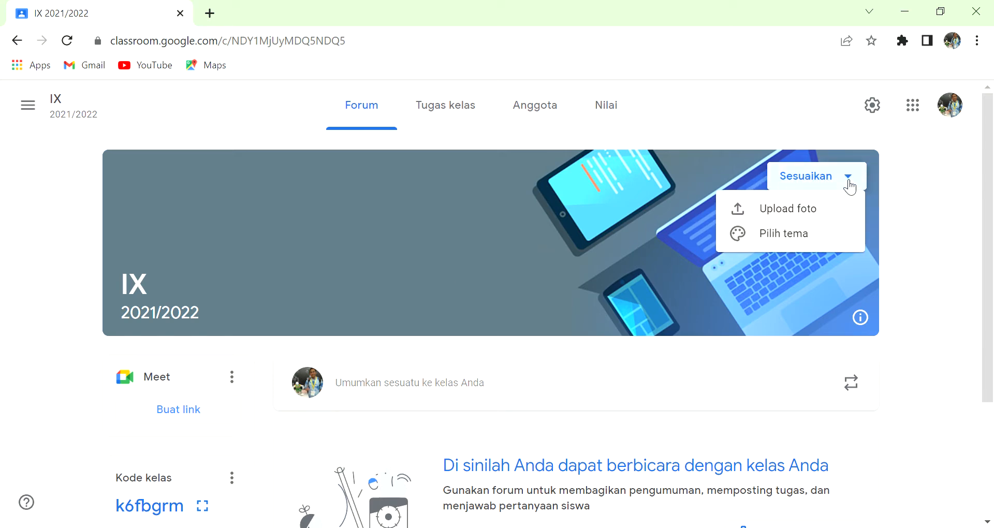
pyautogui.click(805, 237)
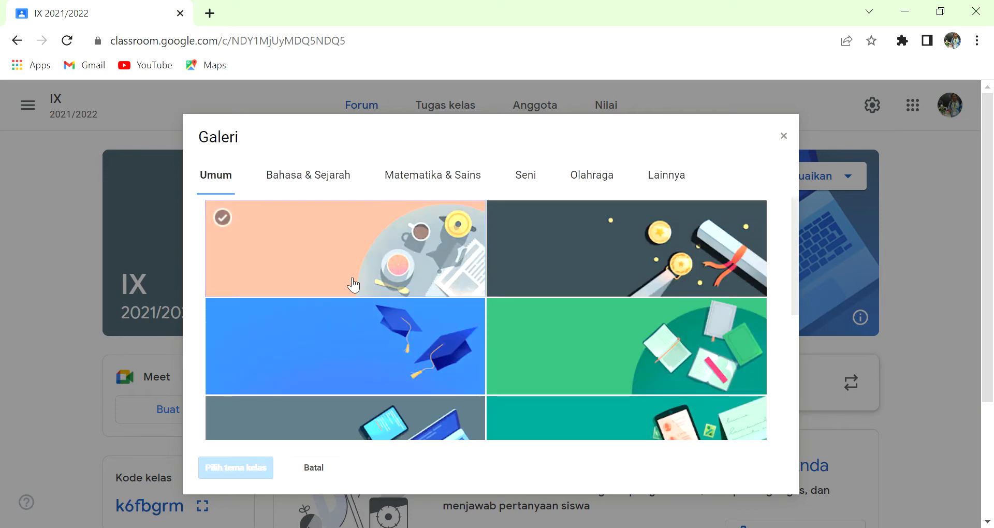
pyautogui.click(316, 174)
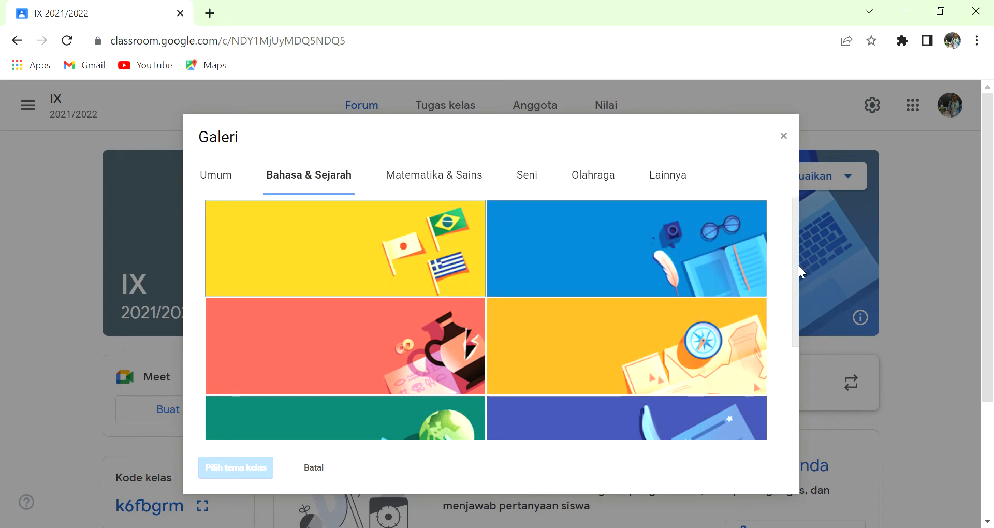
pyautogui.moveTo(793, 268); pyautogui.dragTo(814, 286)
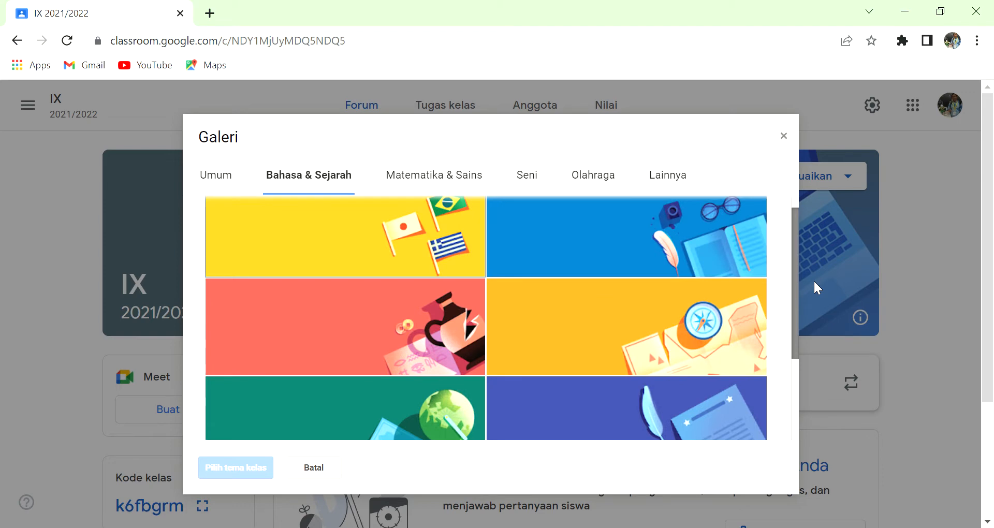
pyautogui.click(459, 176)
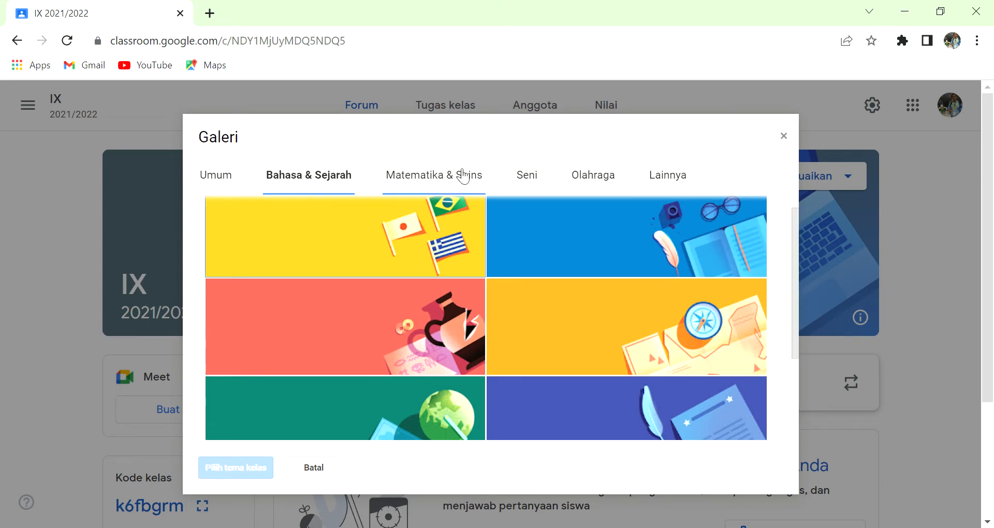
pyautogui.click(534, 174)
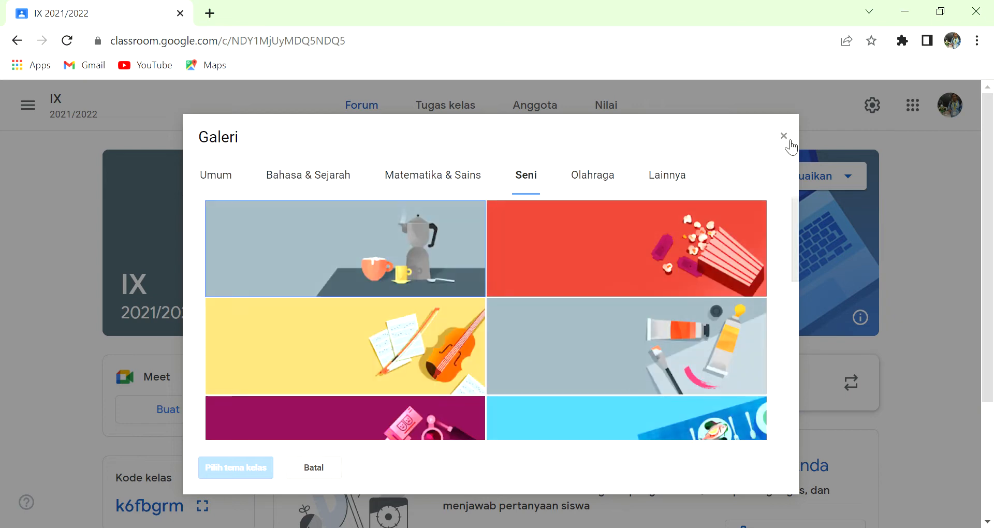
# Upload "4_20210702_022618_0003 - downloaded from my phone.png" as the class theme, cropped to the photo's full width along its upper edge
pyautogui.click(822, 182)
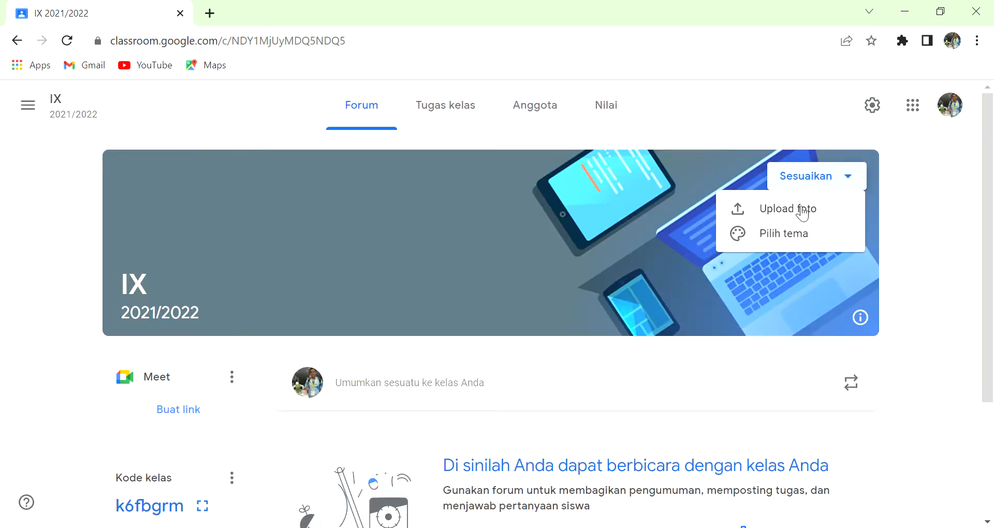
pyautogui.click(802, 211)
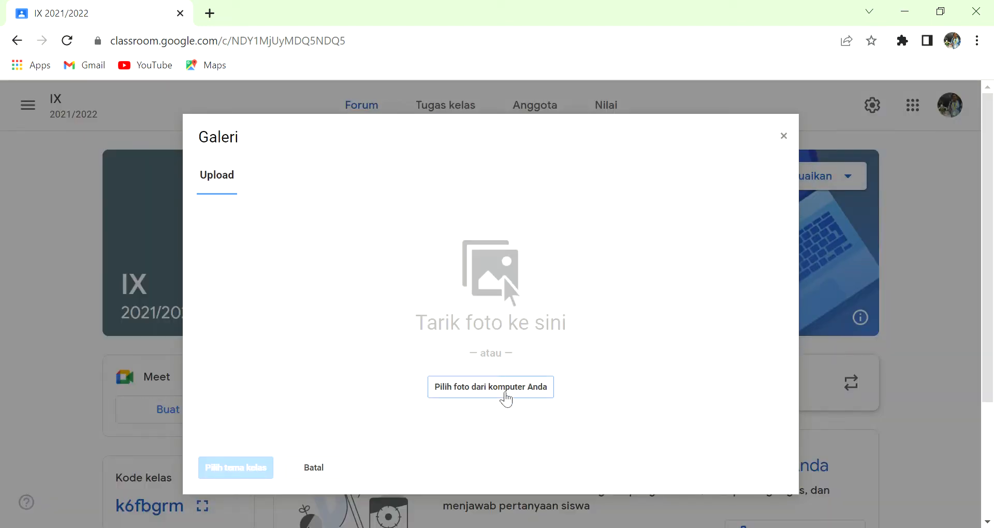
pyautogui.click(505, 393)
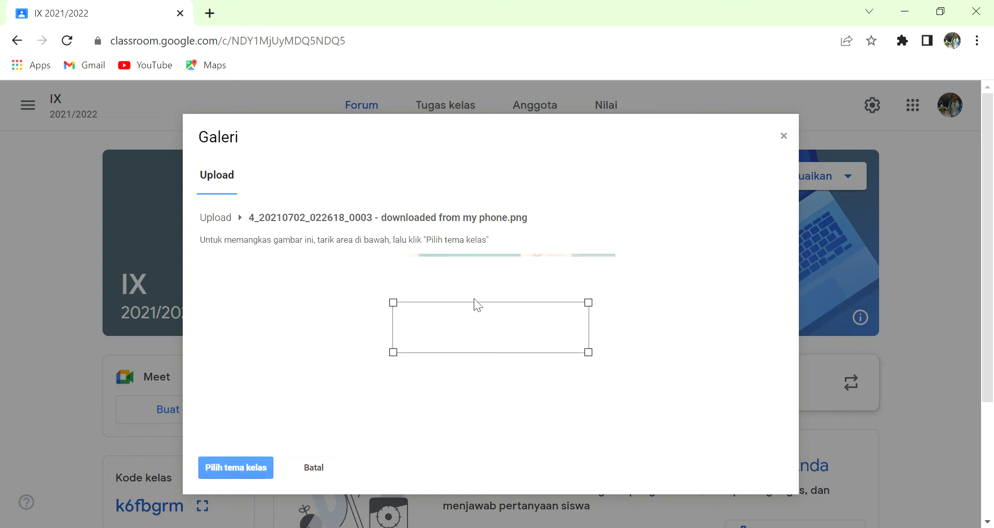
pyautogui.moveTo(400, 310); pyautogui.dragTo(367, 301)
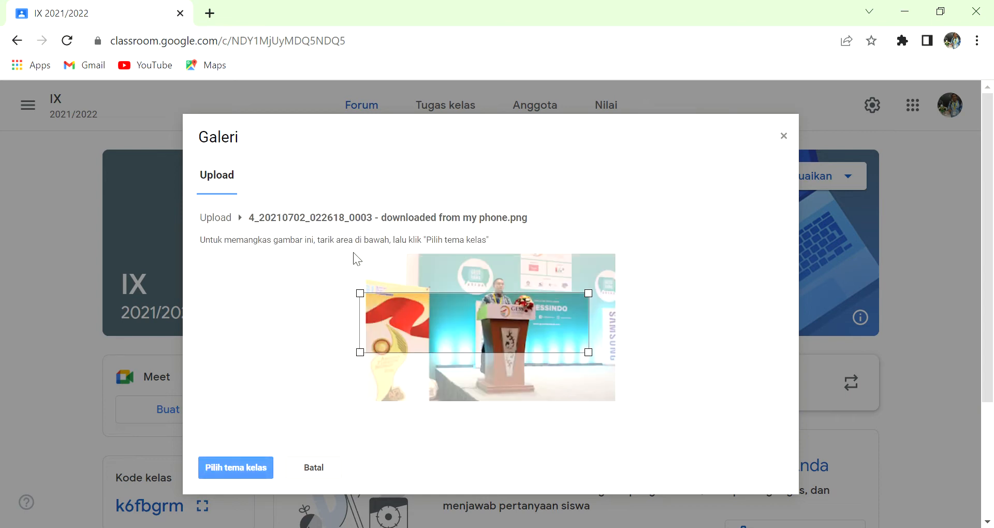
pyautogui.moveTo(589, 294); pyautogui.dragTo(627, 268)
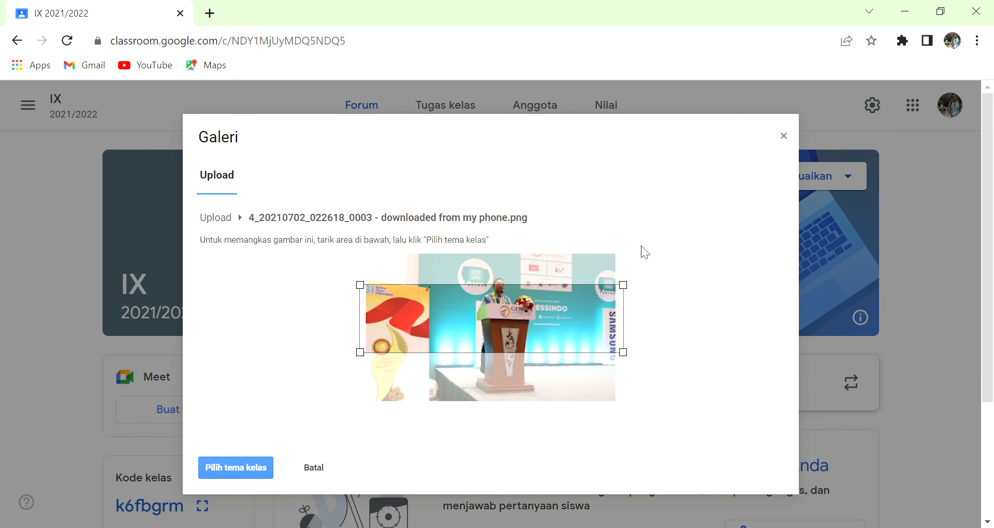
pyautogui.moveTo(600, 306); pyautogui.dragTo(607, 268)
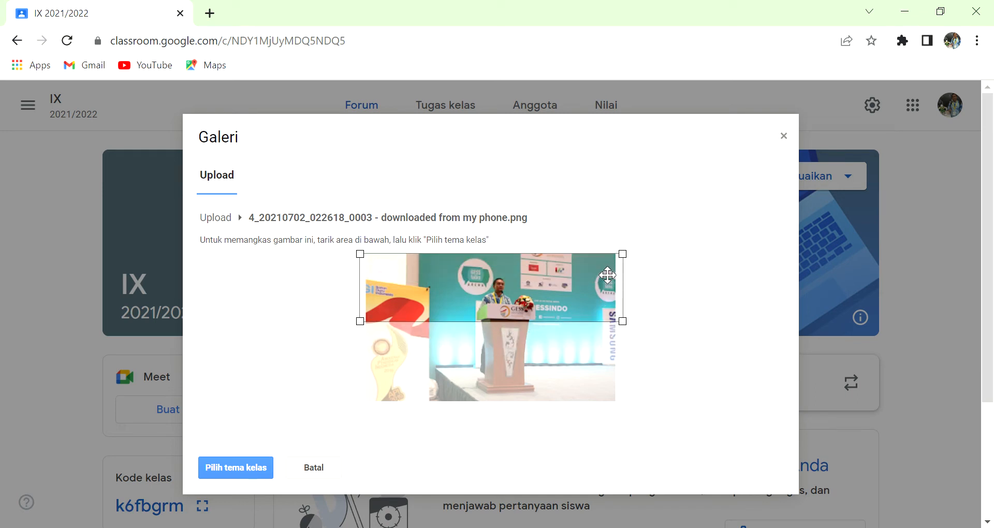
pyautogui.click(249, 466)
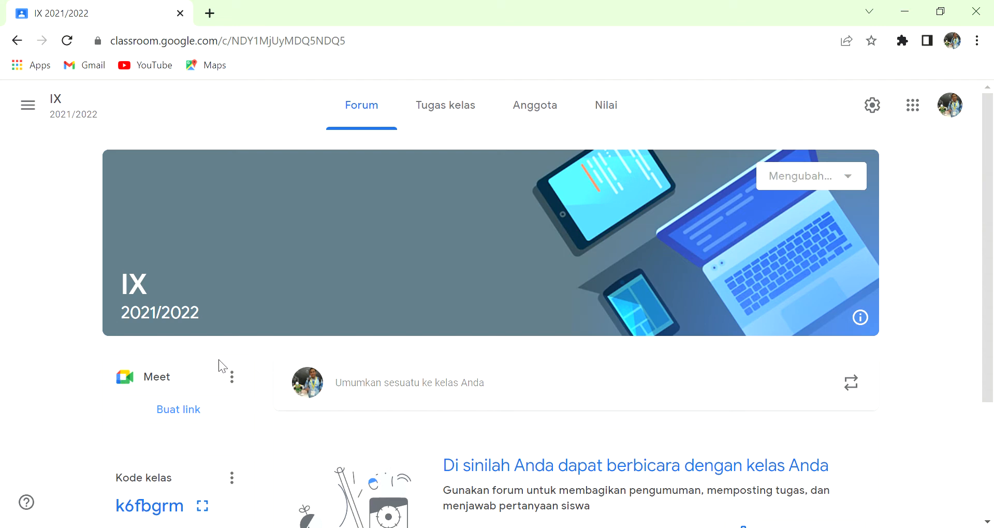
# Create and save a Meet link visible to students, and open its meeting page briefly before returning to the class
pyautogui.click(172, 408)
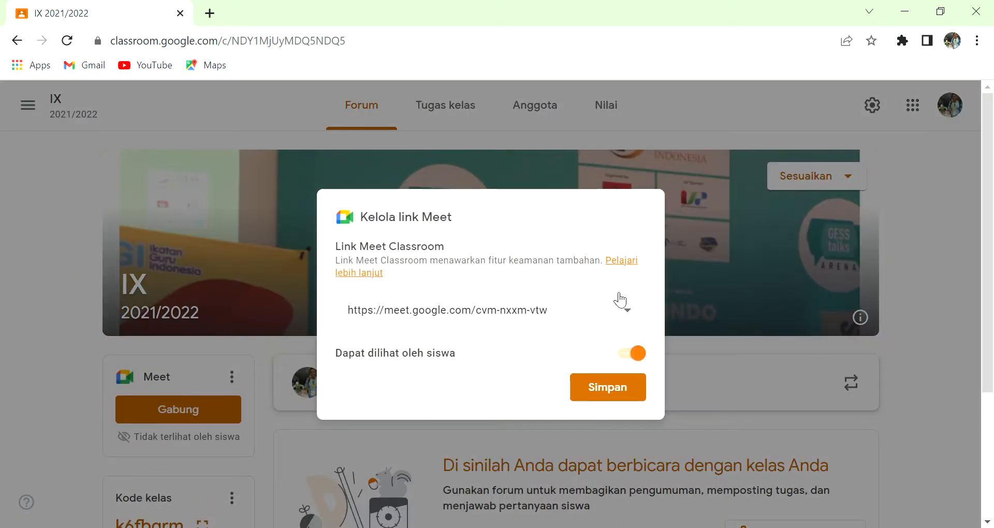
pyautogui.click(611, 394)
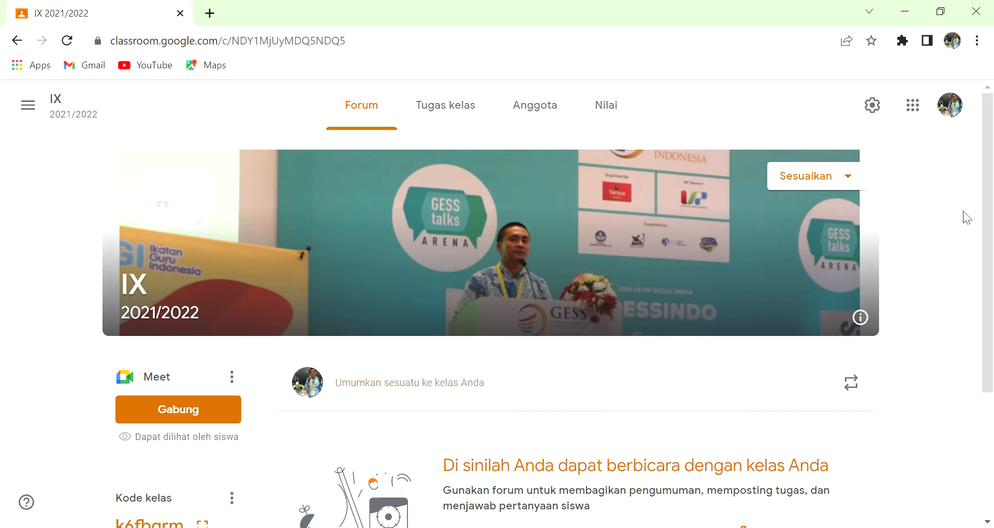
pyautogui.scroll(-2, 992, 269)
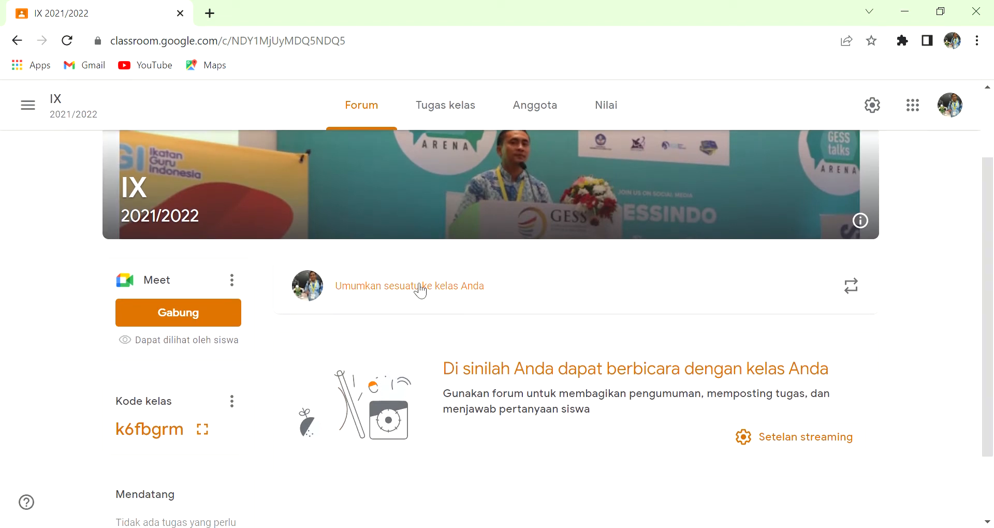
pyautogui.click(196, 313)
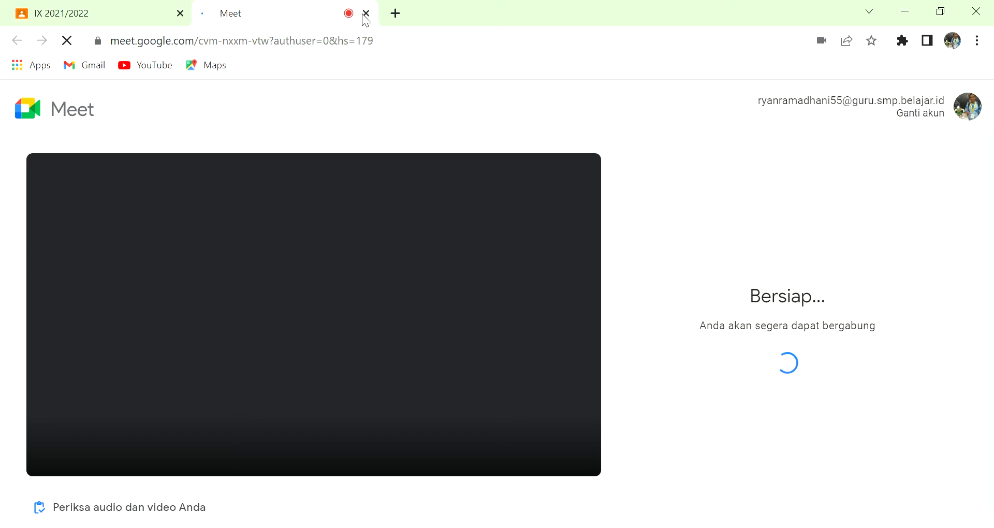
pyautogui.click(366, 16)
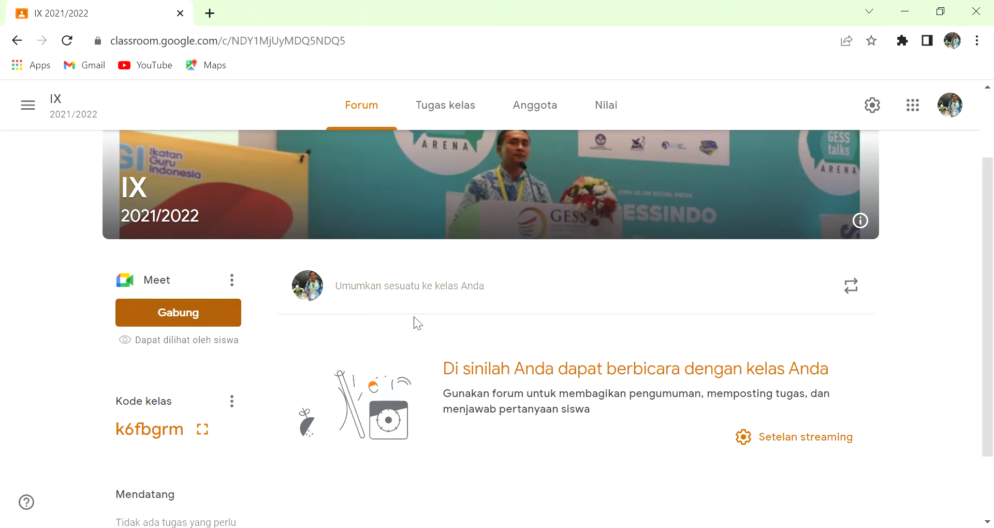
# Write the announcement "Assalamualaikum Selamat Bergabung Di kelas digital..." for all students of IX 2021/2022
pyautogui.click(504, 293)
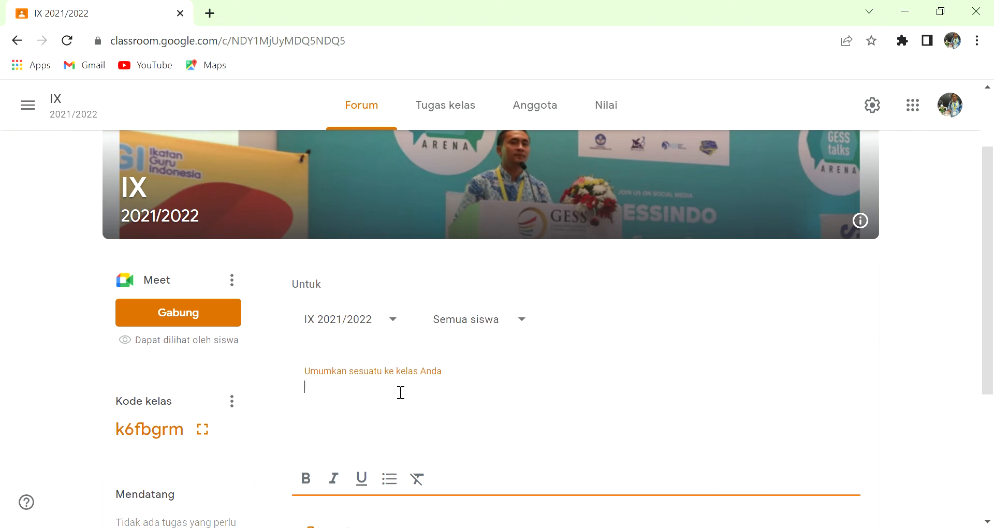
pyautogui.write('Ass')
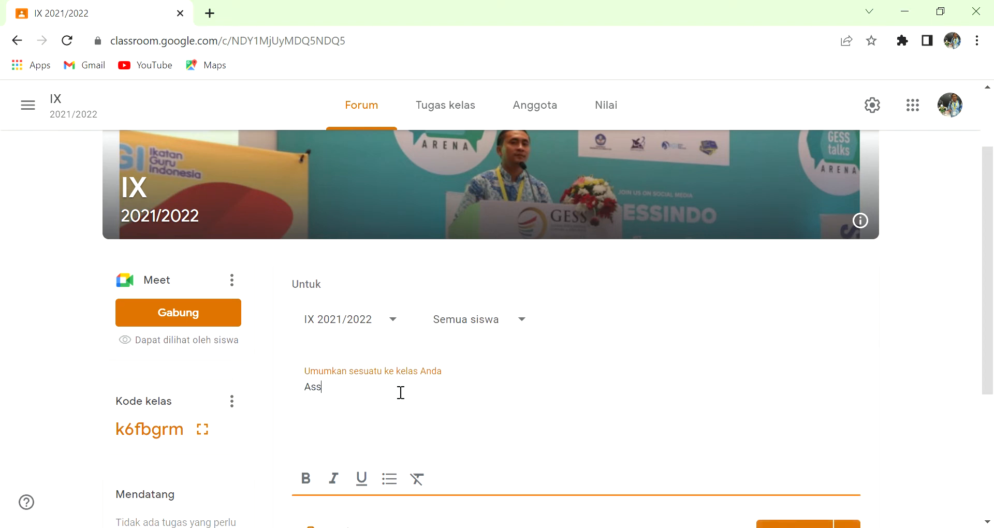
pyautogui.write('alamualaikum Selamat Bergabung Di k')
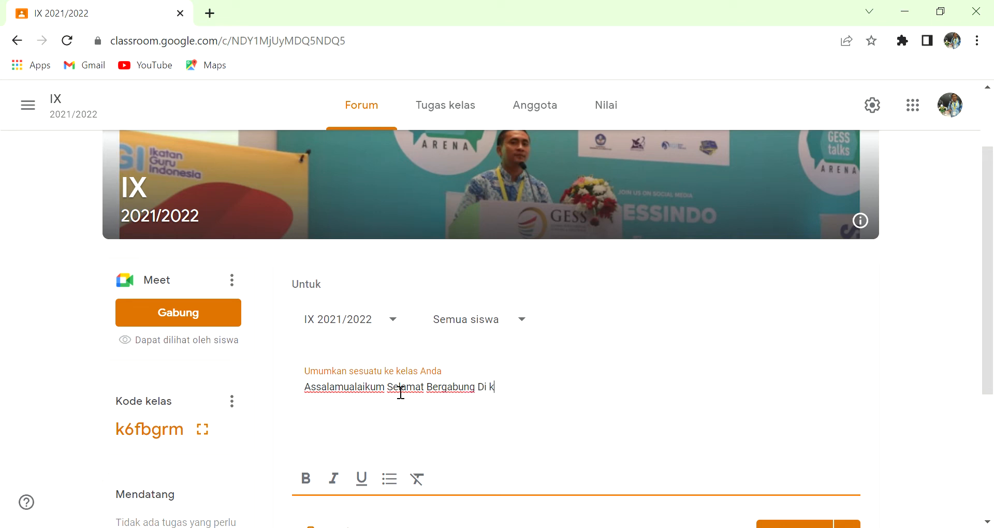
pyautogui.write('elas digital...')
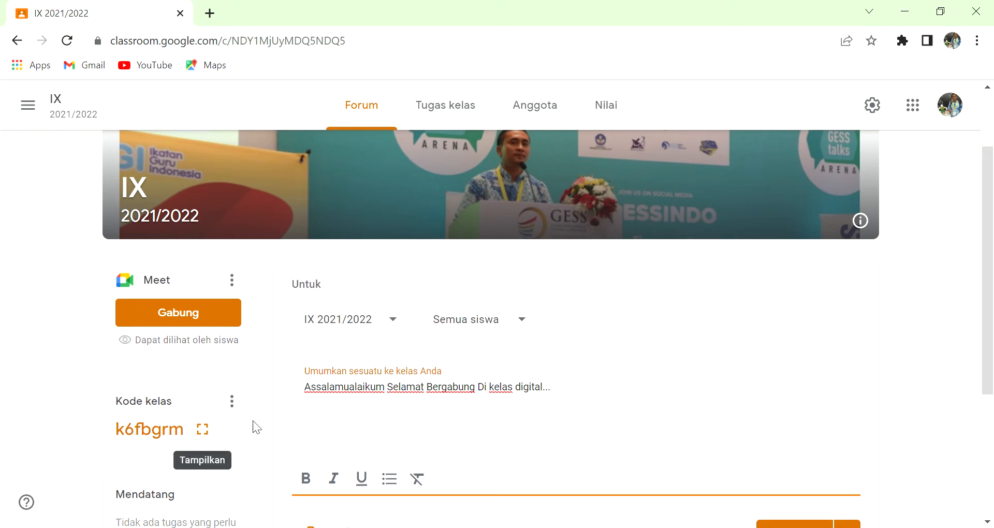
# Display the class code in its enlarged view, copy the class invitation link, and close the view
pyautogui.click(210, 431)
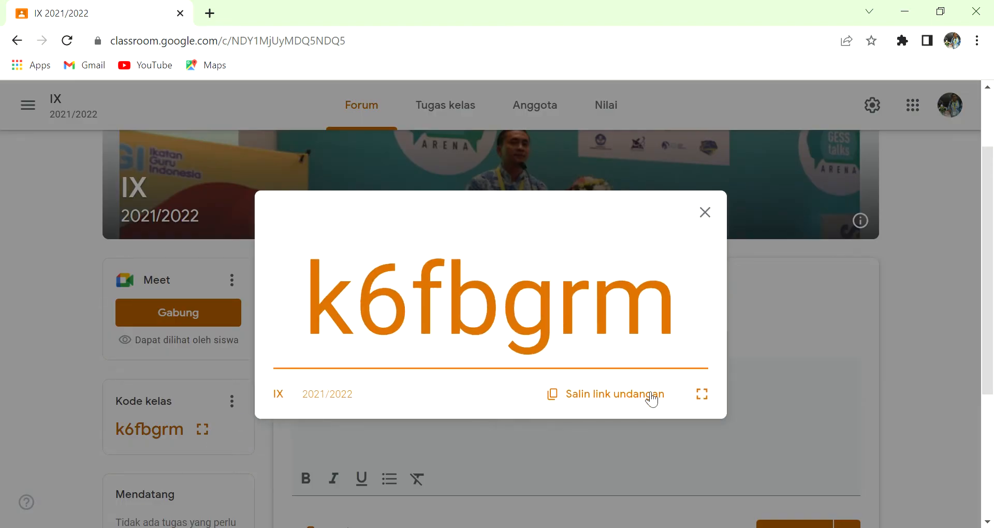
pyautogui.click(612, 394)
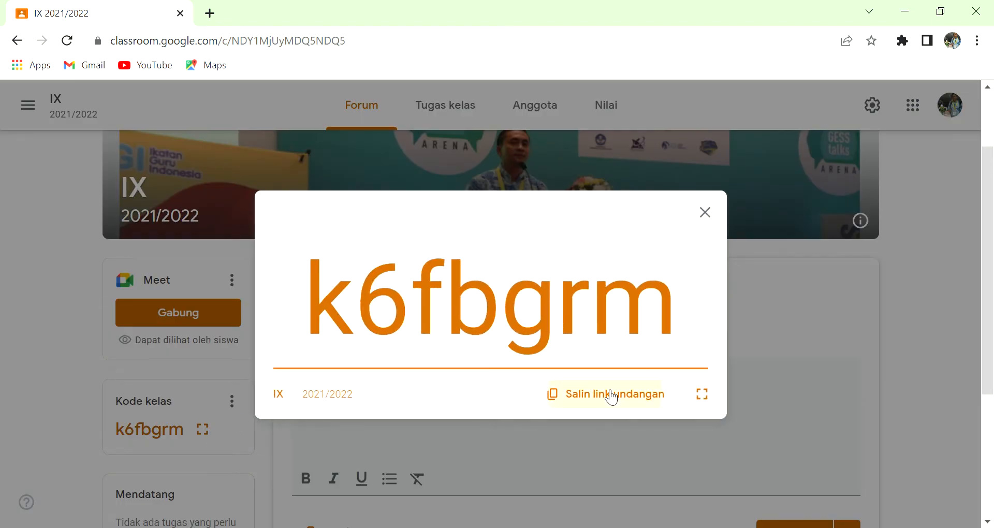
pyautogui.click(711, 210)
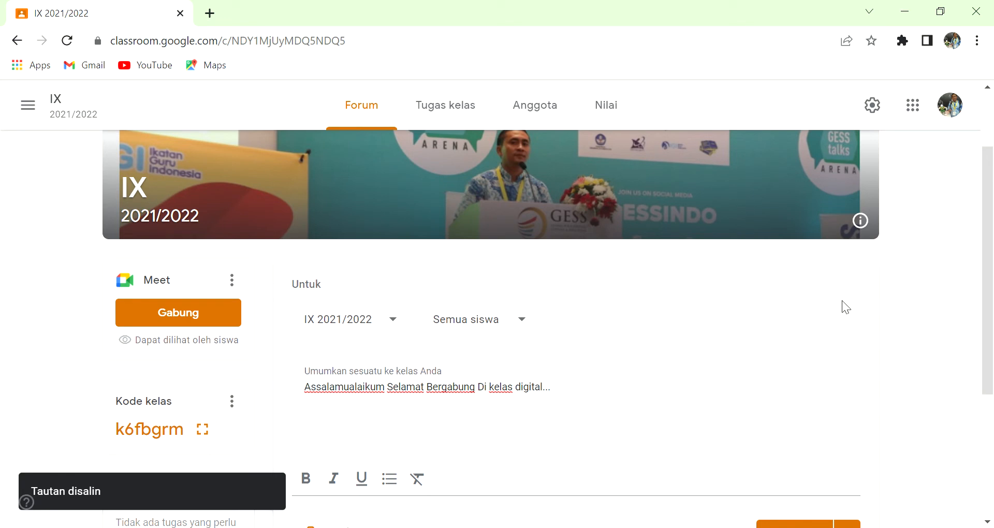
# Discard the unposted announcement to open the Tugas kelas page, and briefly open its Meet link in a separate tab before returning
pyautogui.moveTo(991, 268); pyautogui.dragTo(992, 305)
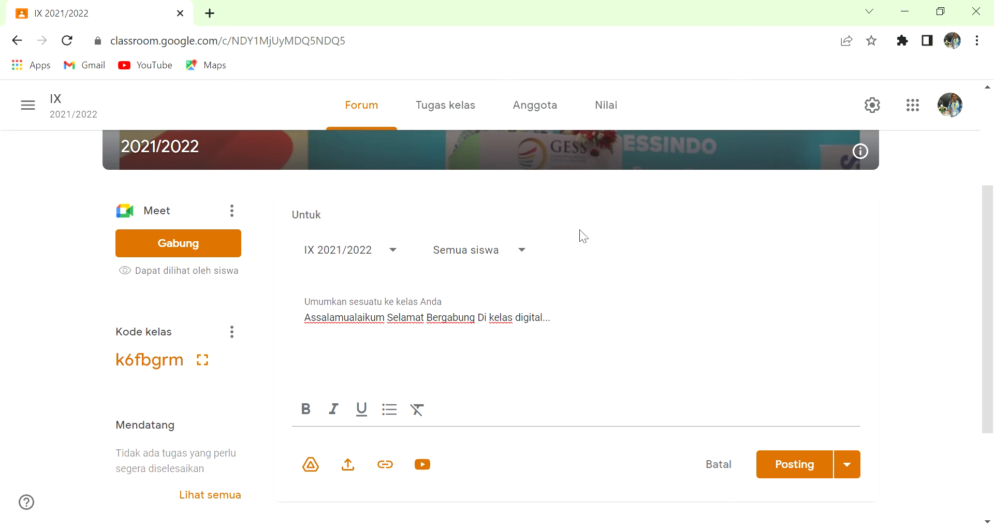
pyautogui.moveTo(992, 299); pyautogui.dragTo(991, 230)
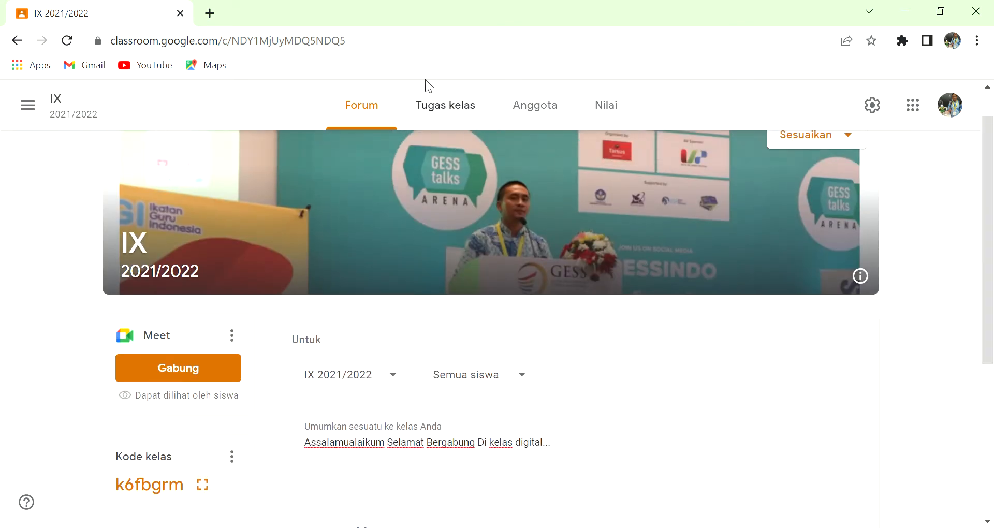
pyautogui.click(434, 101)
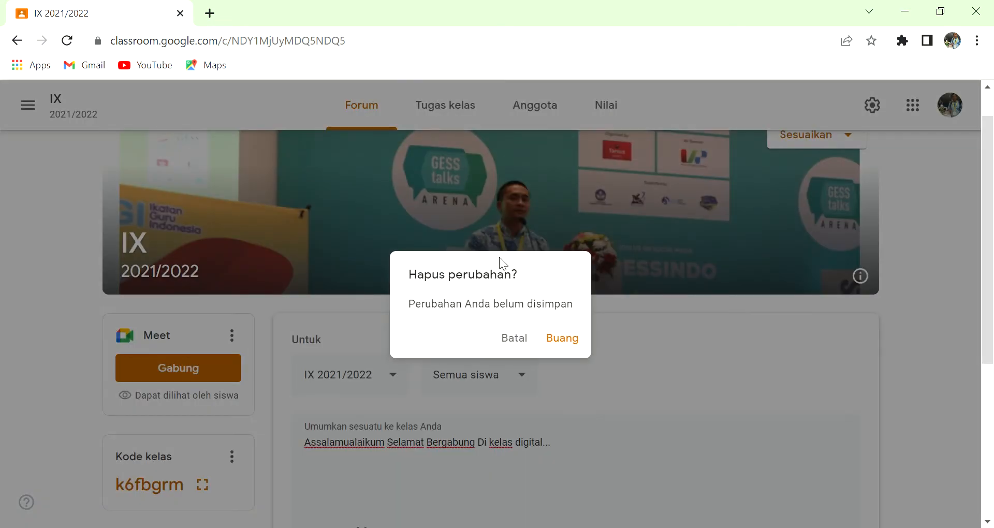
pyautogui.click(514, 341)
pyautogui.click(435, 113)
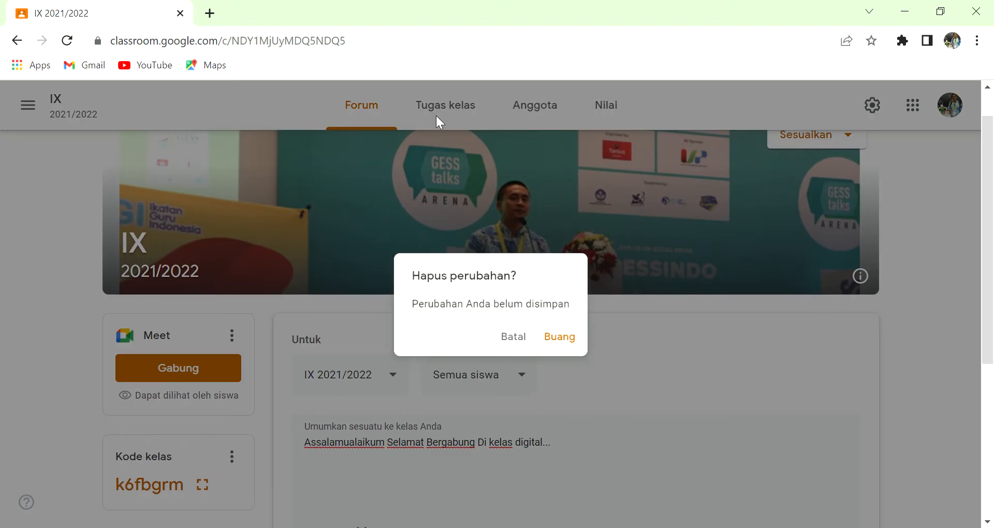
pyautogui.click(574, 343)
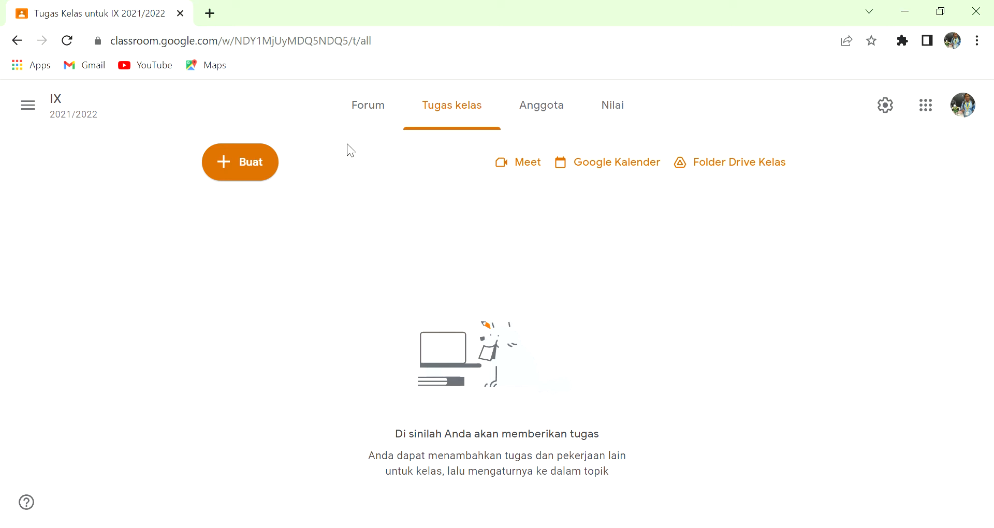
pyautogui.click(521, 164)
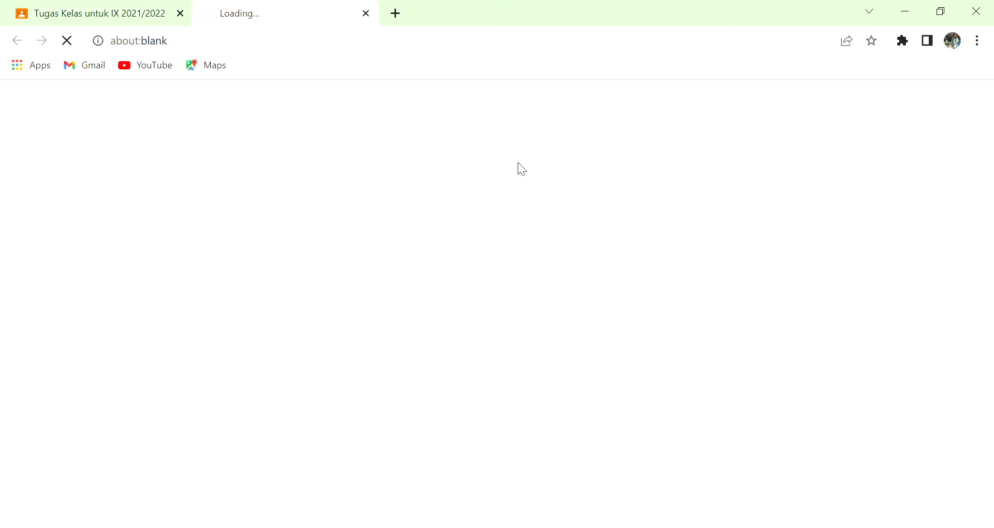
pyautogui.click(365, 15)
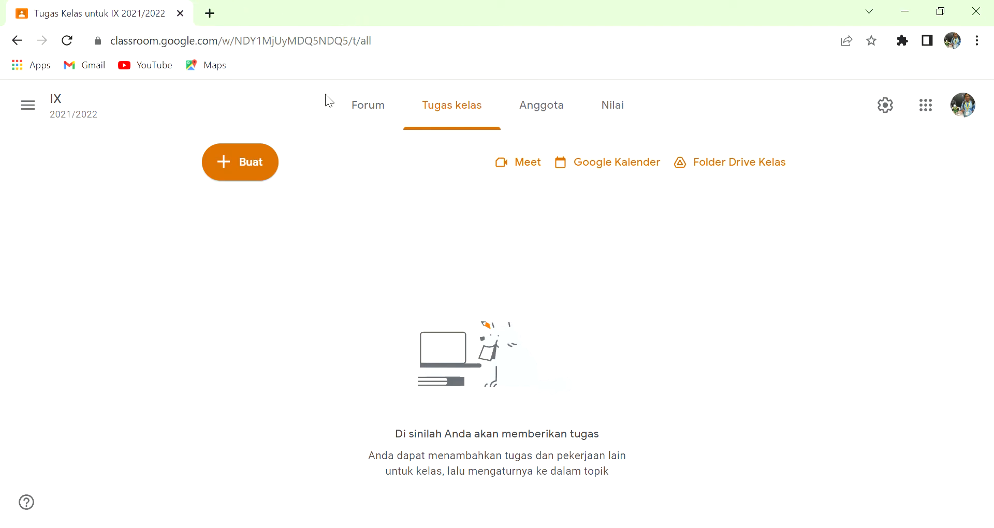
# Add a classwork topic named PERKENALAN KELAS
pyautogui.click(218, 156)
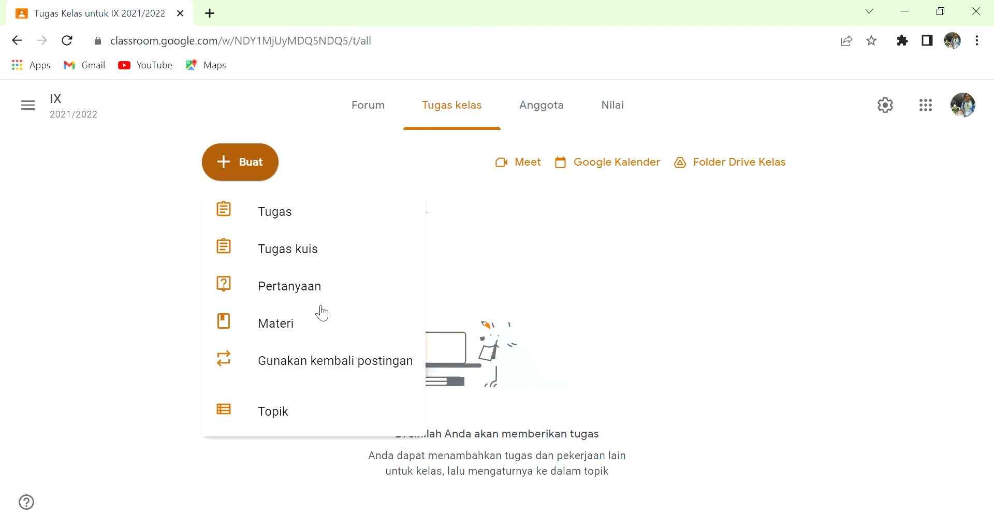
pyautogui.click(282, 419)
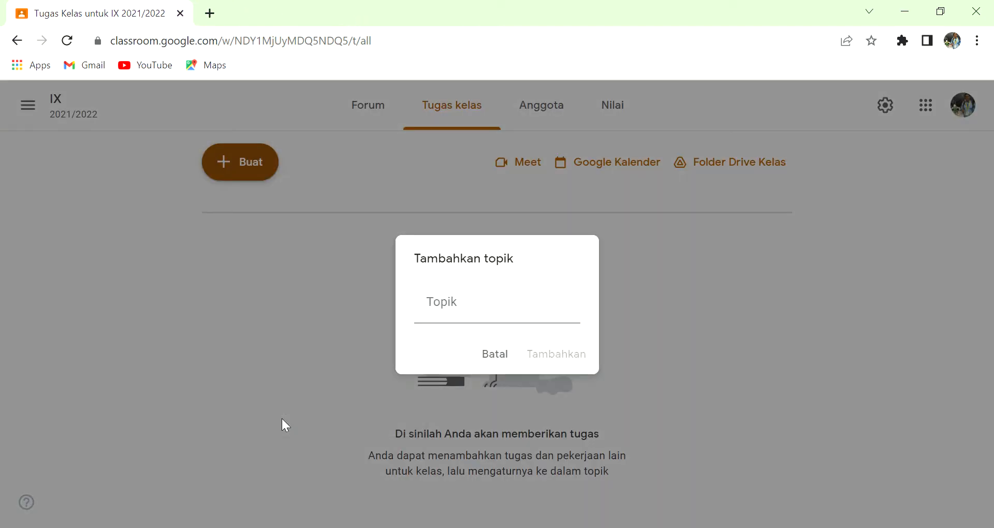
pyautogui.click(507, 315)
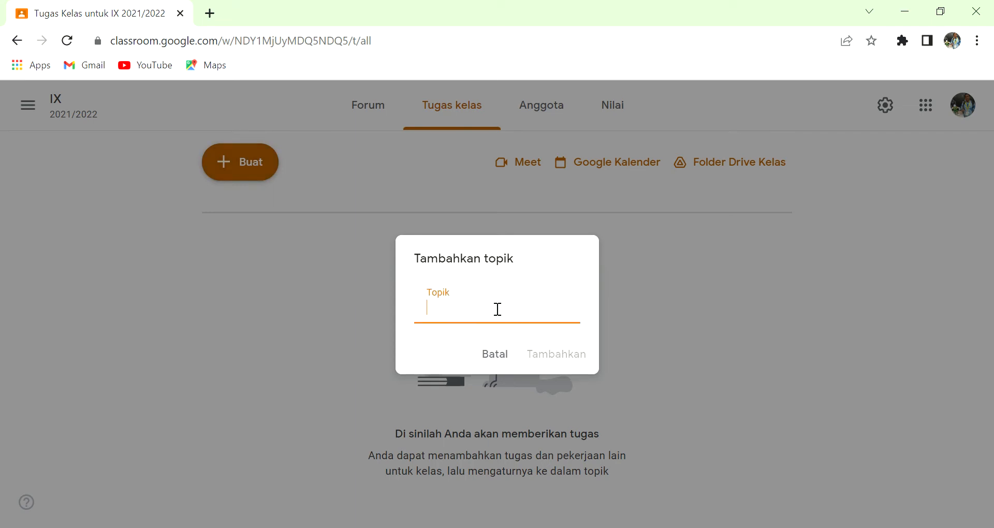
pyautogui.write('PERKENALAN KELAS')
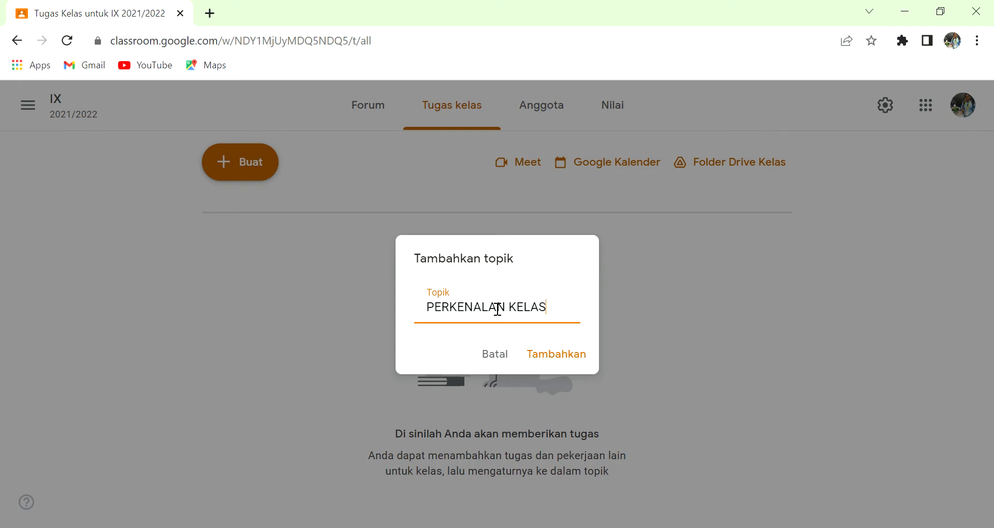
pyautogui.click(560, 348)
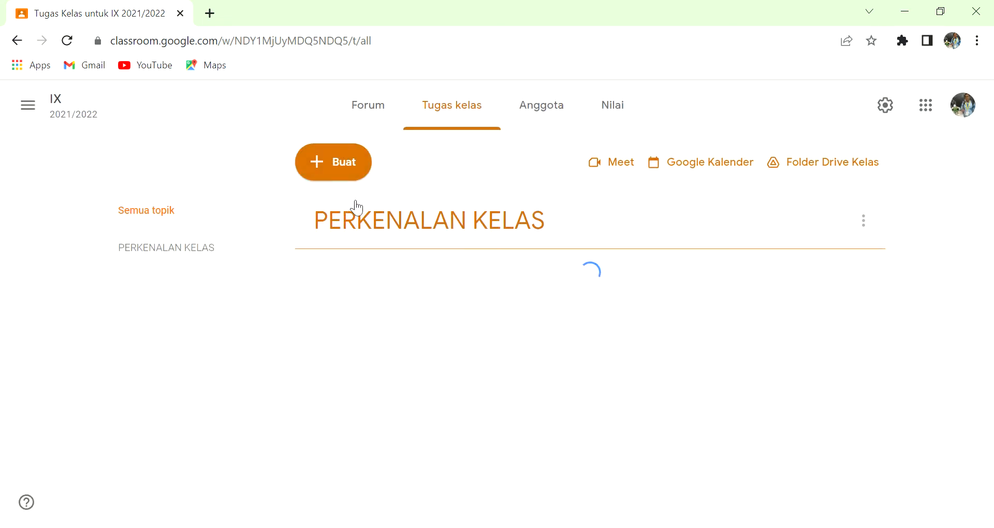
# Add a second classwork topic named MATERI PELAJARAN
pyautogui.click(339, 180)
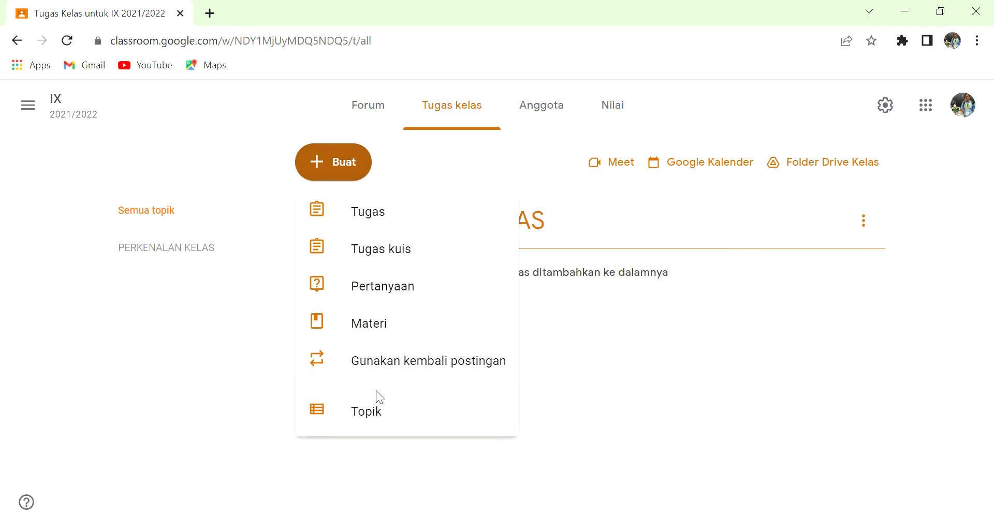
pyautogui.click(377, 408)
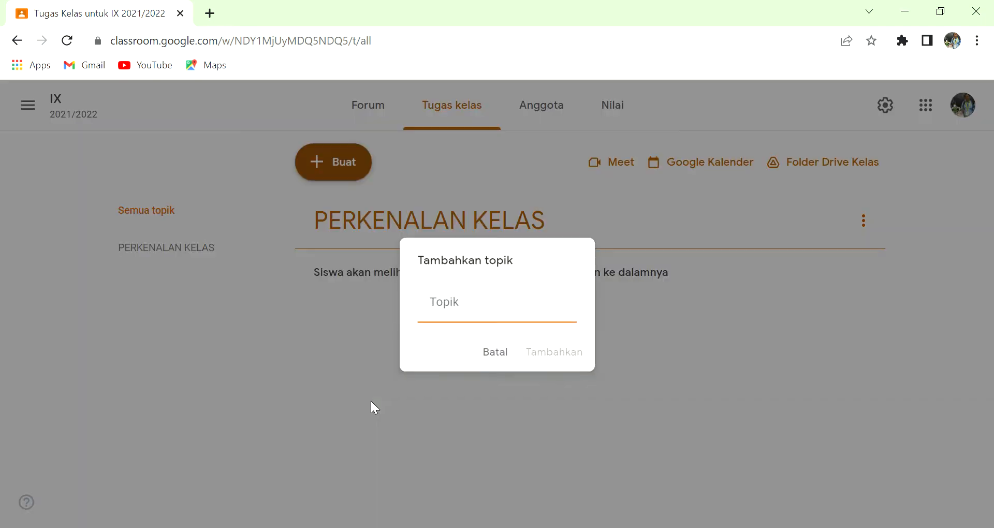
pyautogui.click(498, 323)
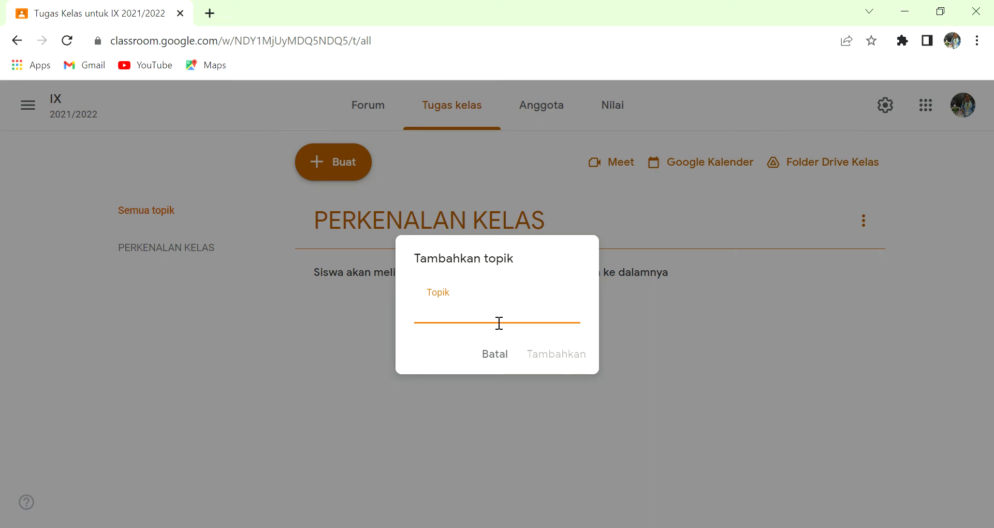
pyautogui.write('MATERI')
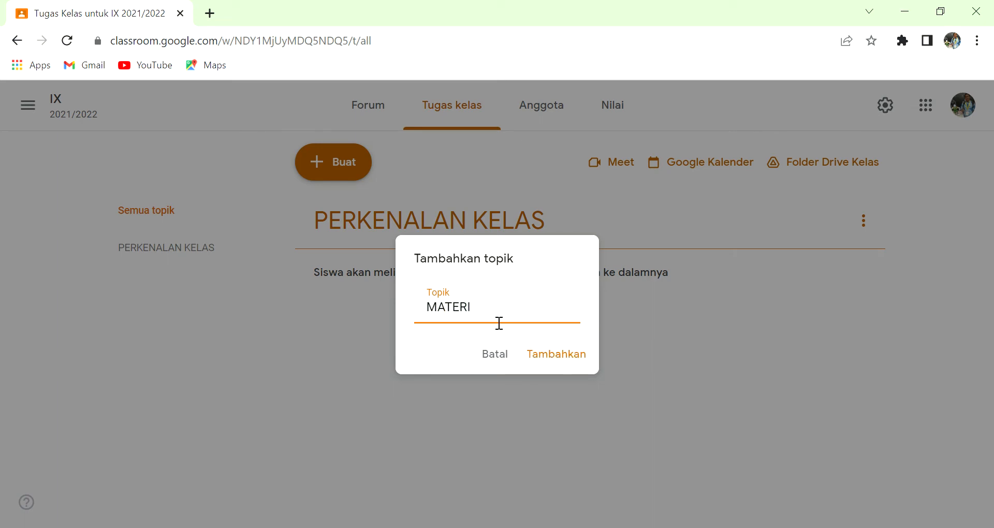
pyautogui.write(' PELAJARAN')
pyautogui.click(563, 357)
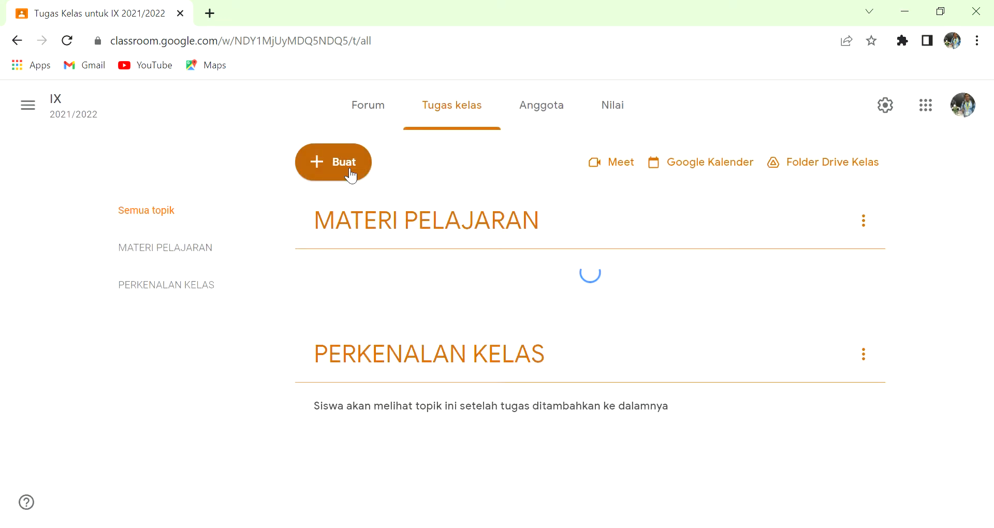
# Add a third classwork topic named LATIHAN
pyautogui.click(345, 171)
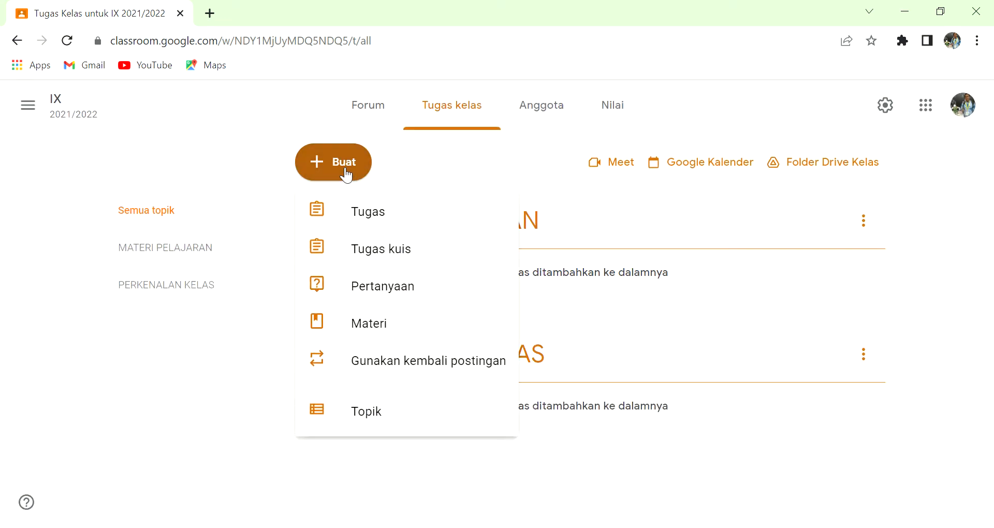
pyautogui.click(381, 411)
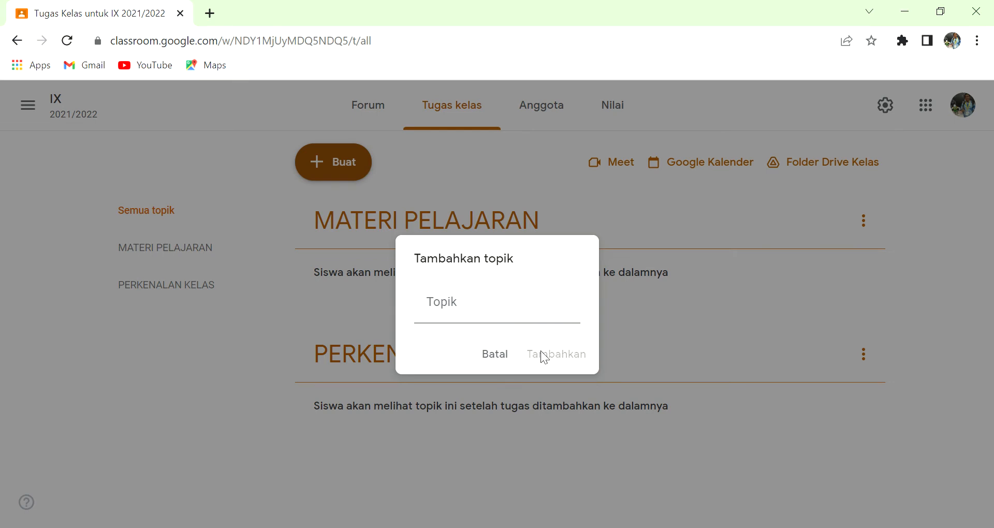
pyautogui.click(536, 300)
pyautogui.write('LATIHAN')
pyautogui.click(567, 354)
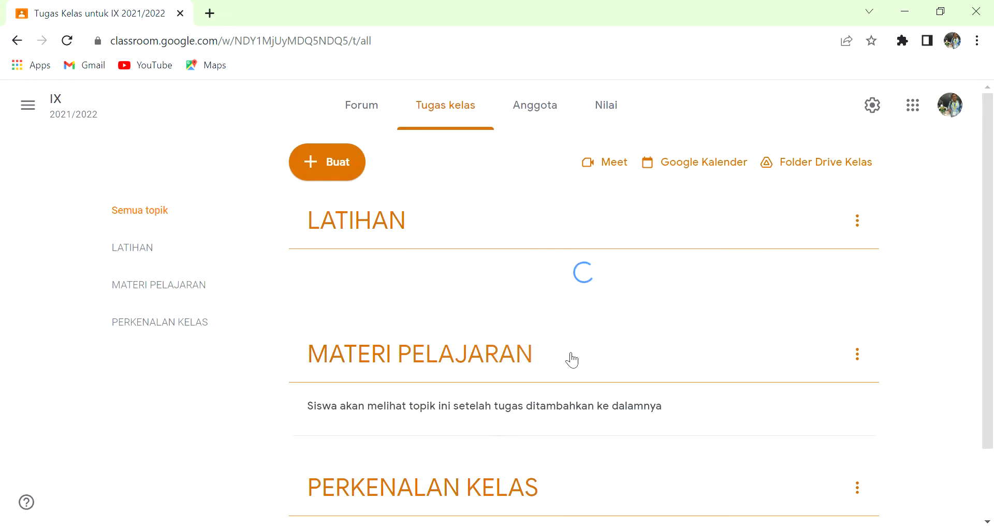
# Create a Materi post with both its title and its description set to MENGENAL KABUPATEN SUKABUMI
pyautogui.click(325, 161)
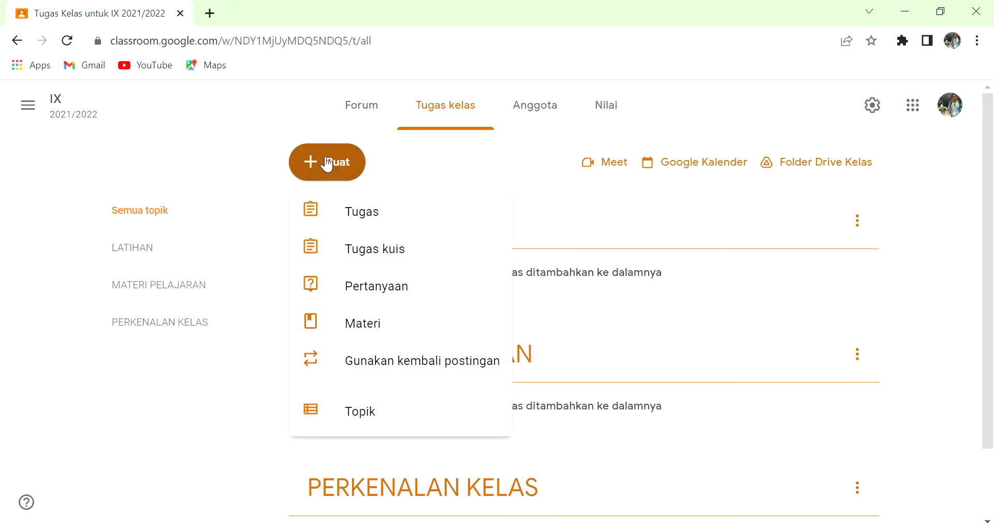
pyautogui.click(354, 331)
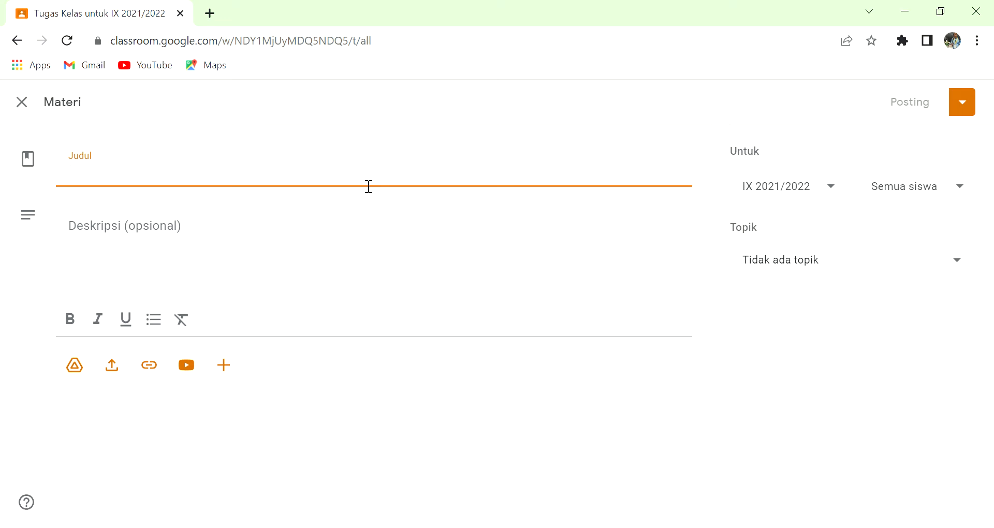
pyautogui.write('ME')
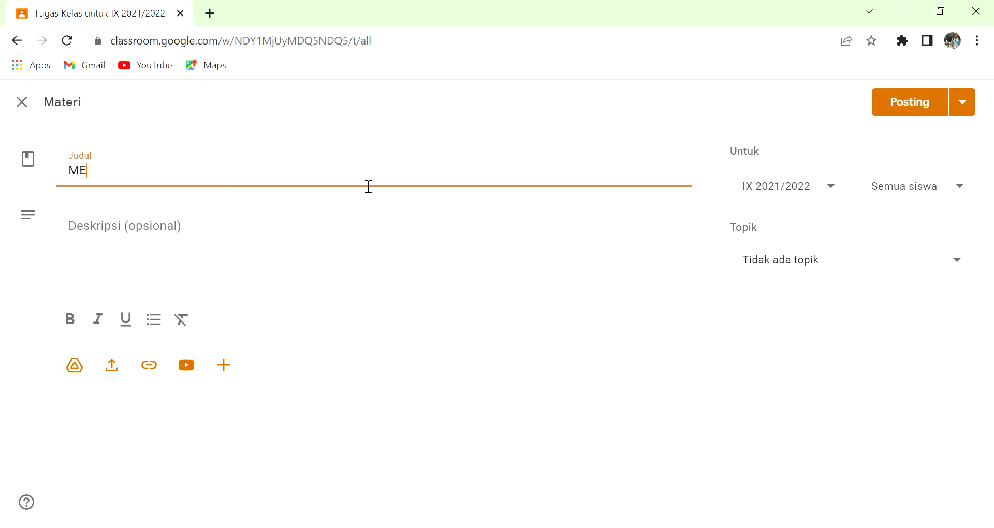
pyautogui.write('NGENAL KABUPATEN SUKABUMI')
pyautogui.click(334, 228)
pyautogui.write('MENGENAL KABUPATEN SUKAB')
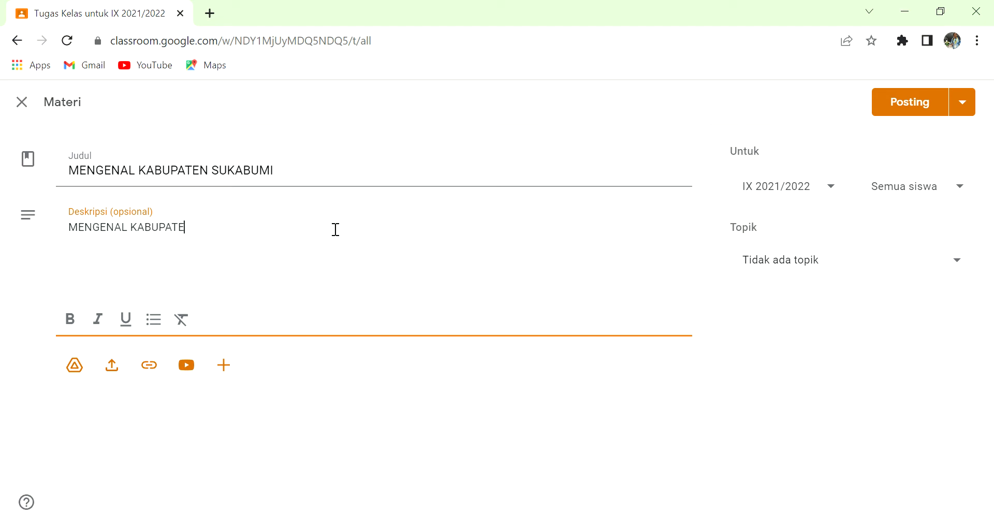
pyautogui.write('UMI')
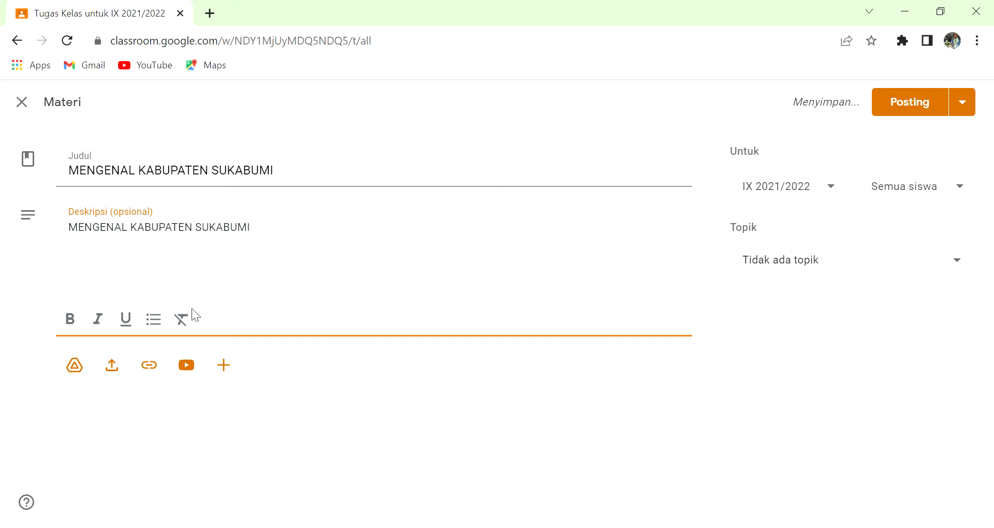
# Start a YouTube attachment for the material, and search YouTube in a new browser tab for "kabupaten sukabumi"
pyautogui.click(186, 366)
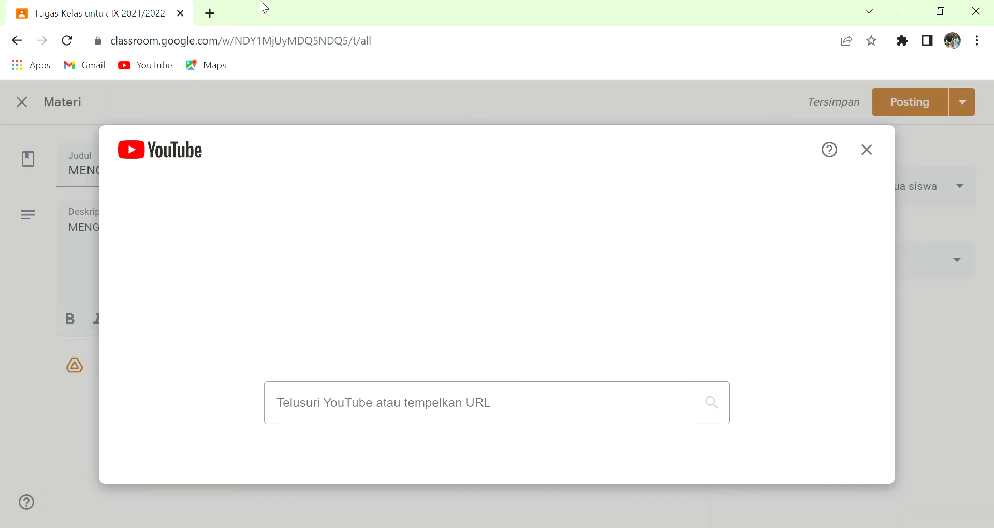
pyautogui.click(209, 13)
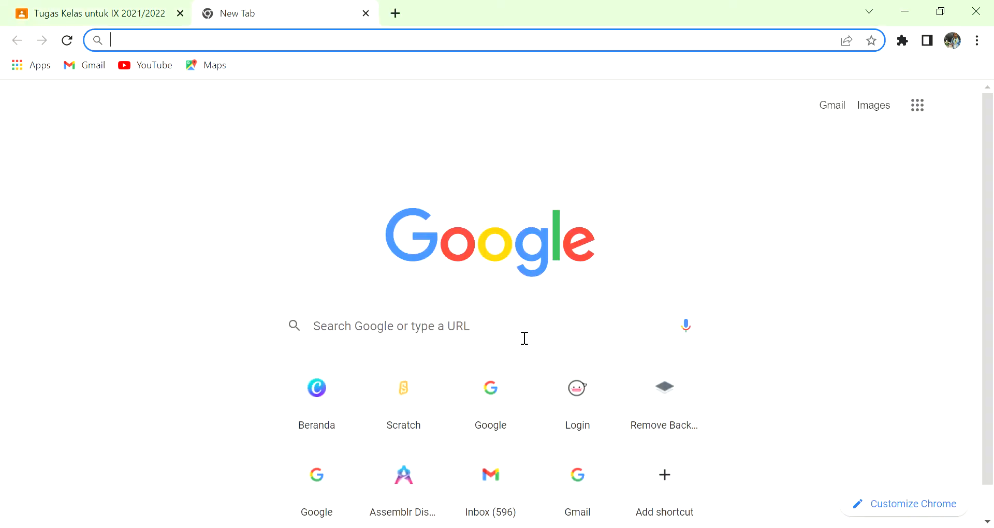
pyautogui.write('Y')
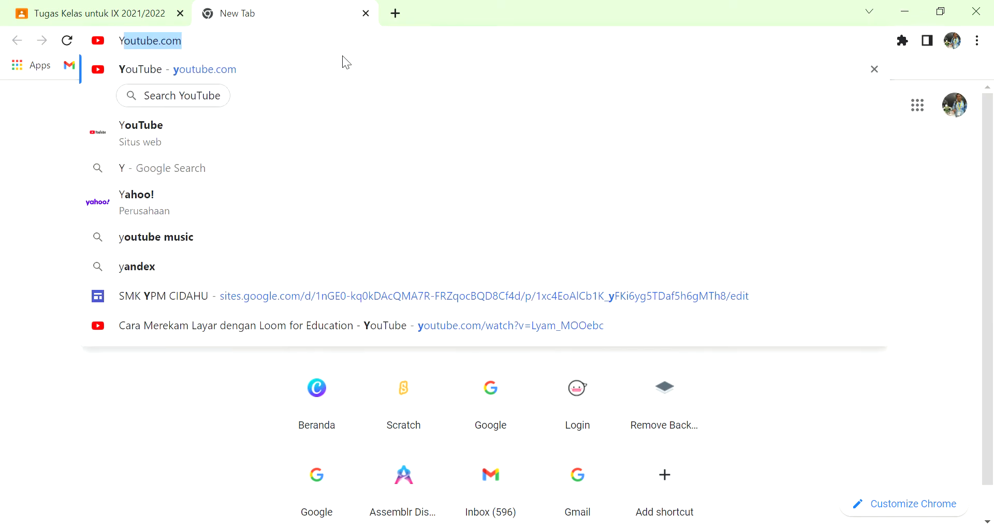
pyautogui.press('Return')
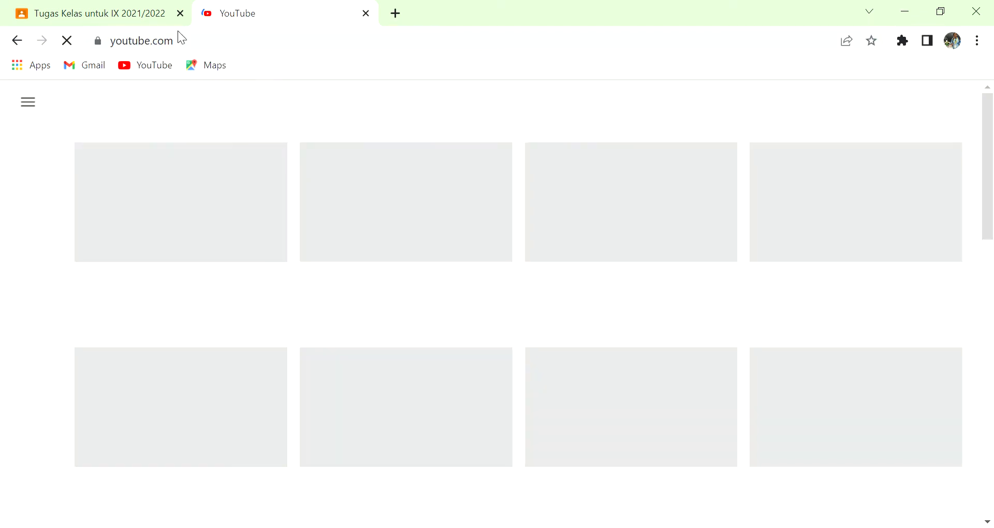
pyautogui.click(98, 7)
pyautogui.click(288, 4)
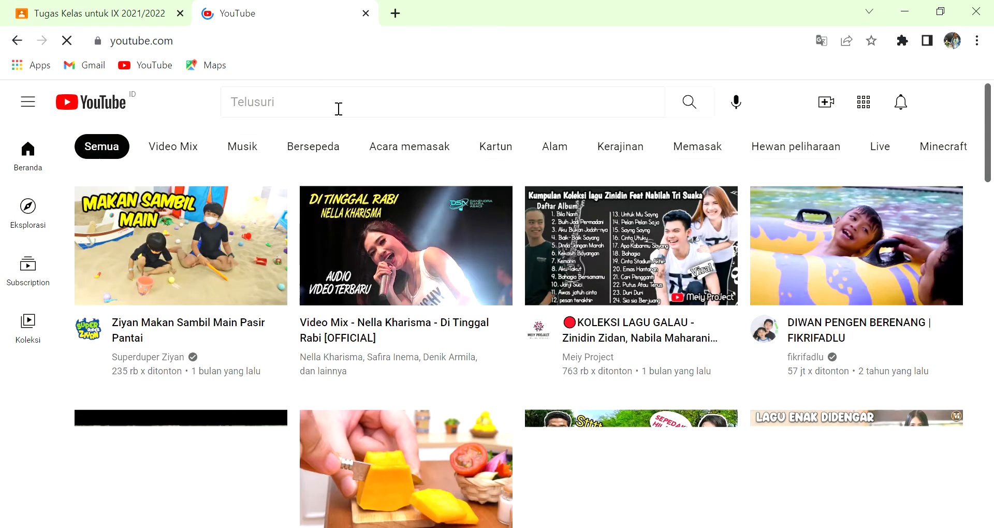
pyautogui.click(339, 108)
pyautogui.write('KABUPATEN')
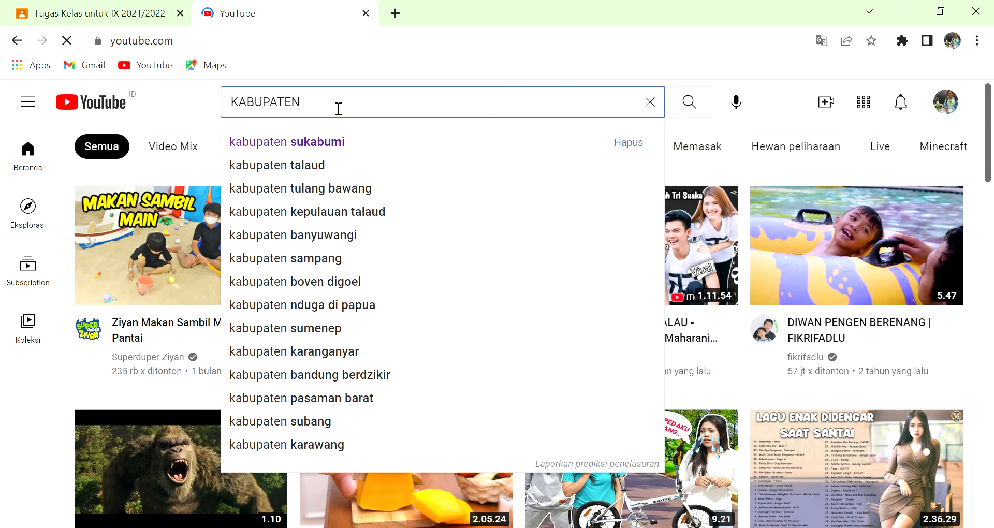
pyautogui.click(325, 147)
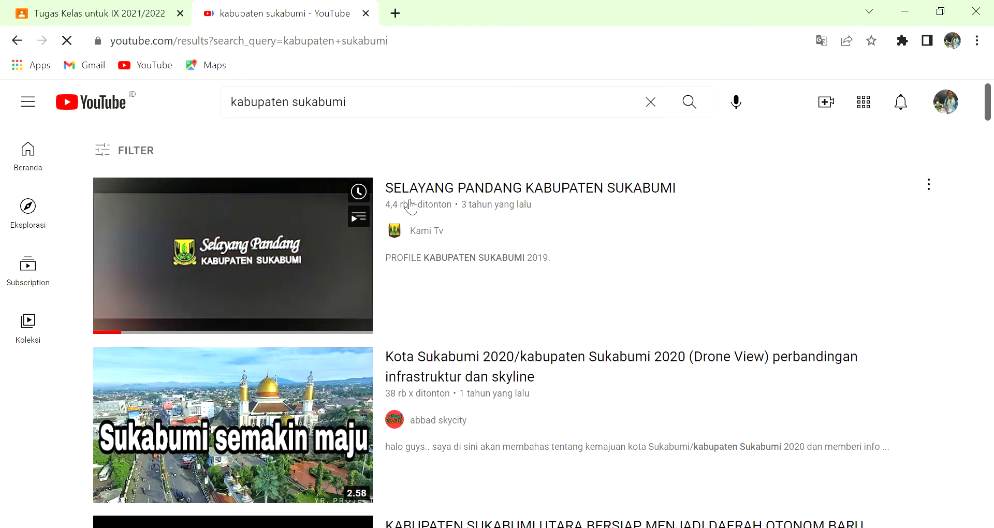
# Open the SELAYANG PANDANG KABUPATEN SUKABUMI video from the search results and copy its URL
pyautogui.click(305, 237)
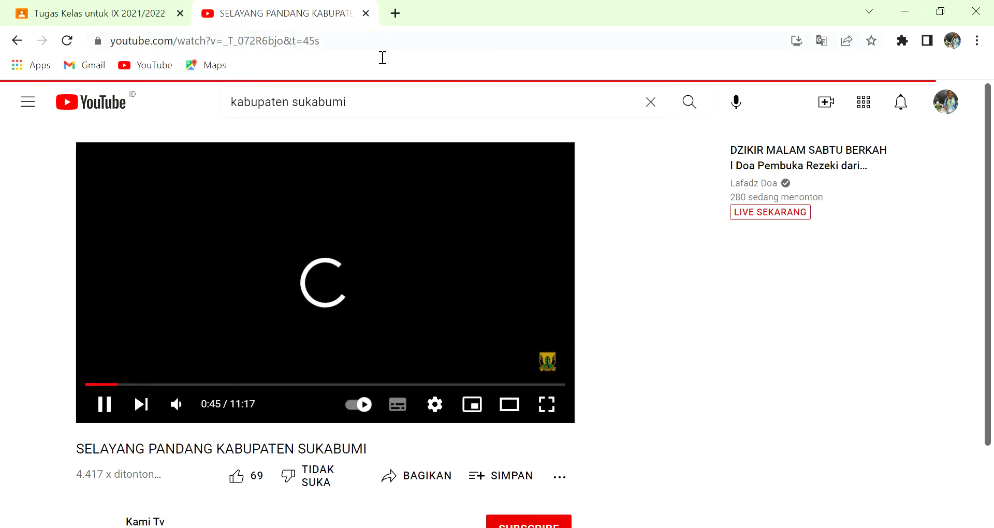
pyautogui.click(383, 52)
pyautogui.hotkey('ctrl', 'c')
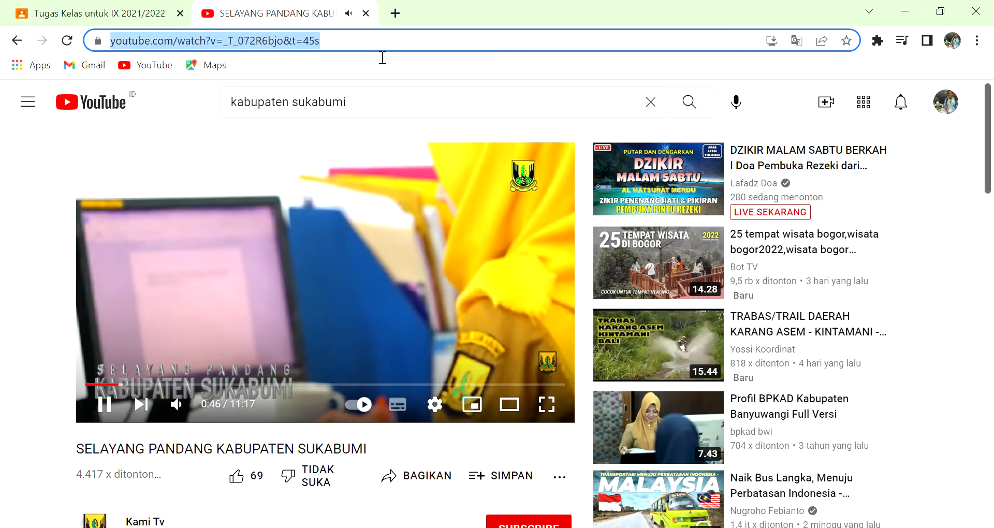
# Add the video to the Classroom material using the copied URL and post the material
pyautogui.click(101, 5)
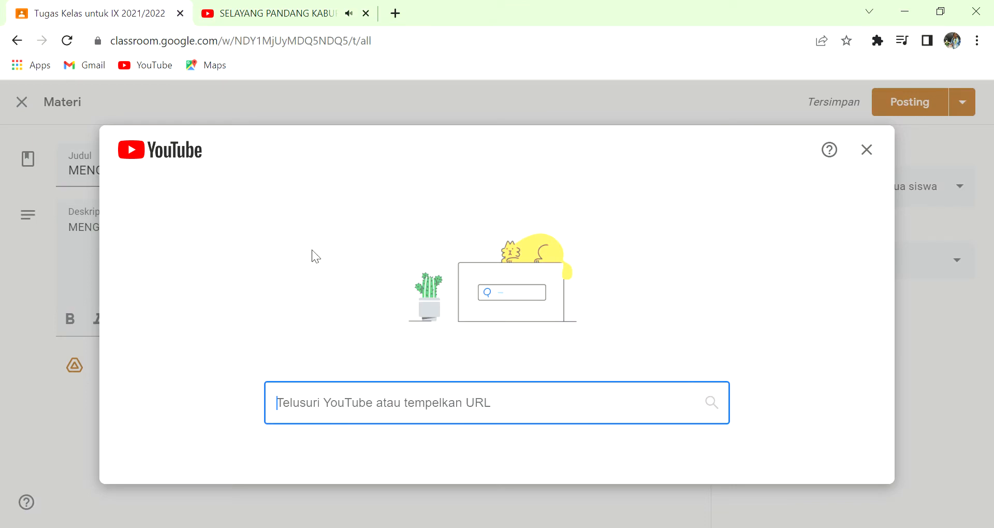
pyautogui.hotkey('ctrl', 'v')
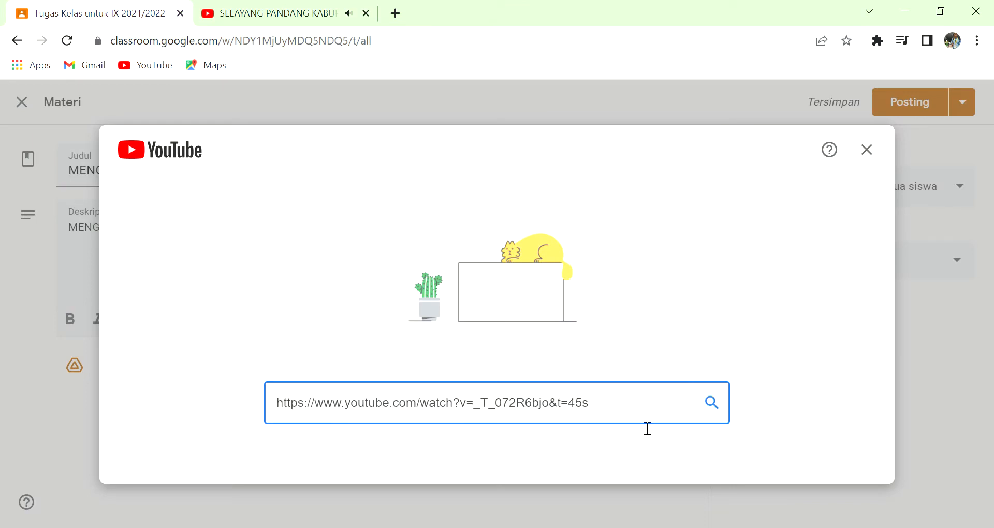
pyautogui.click(720, 402)
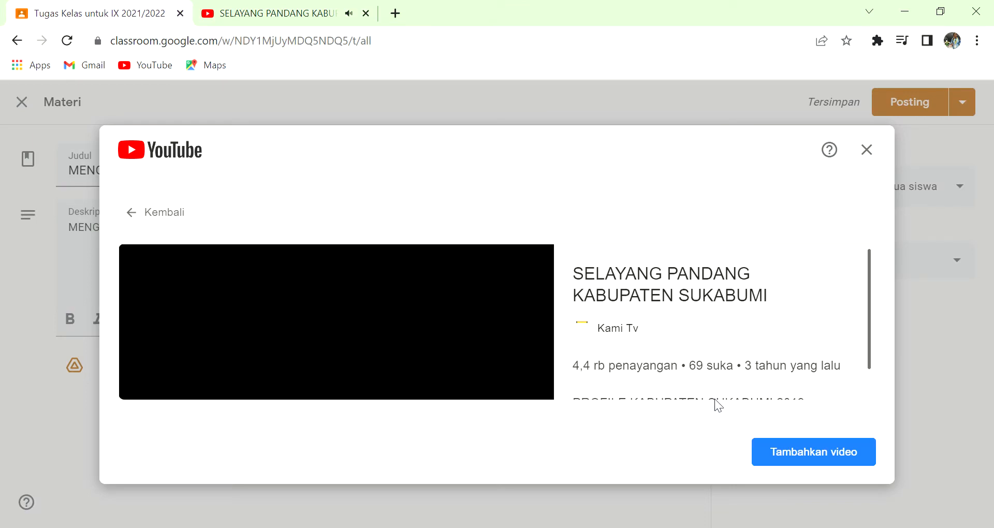
pyautogui.moveTo(866, 327); pyautogui.dragTo(869, 383)
pyautogui.click(823, 456)
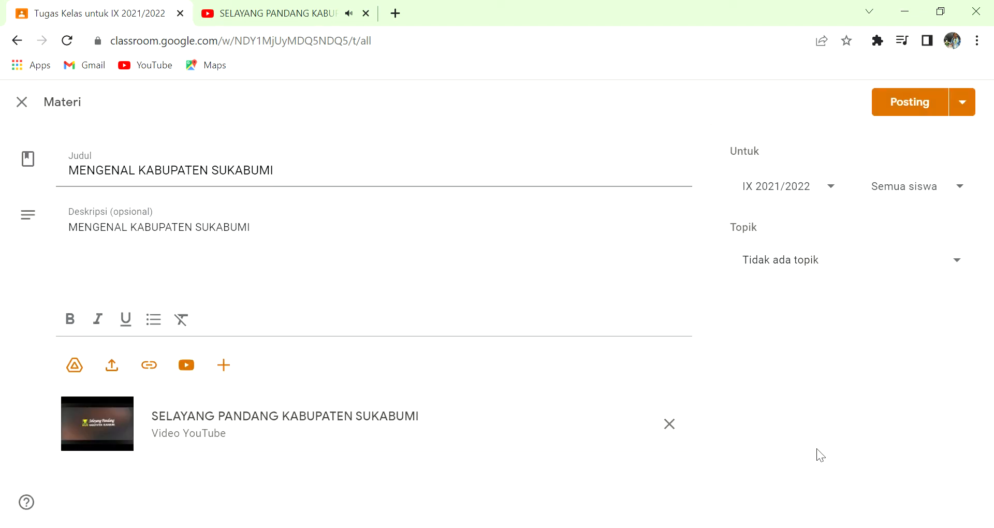
pyautogui.click(912, 112)
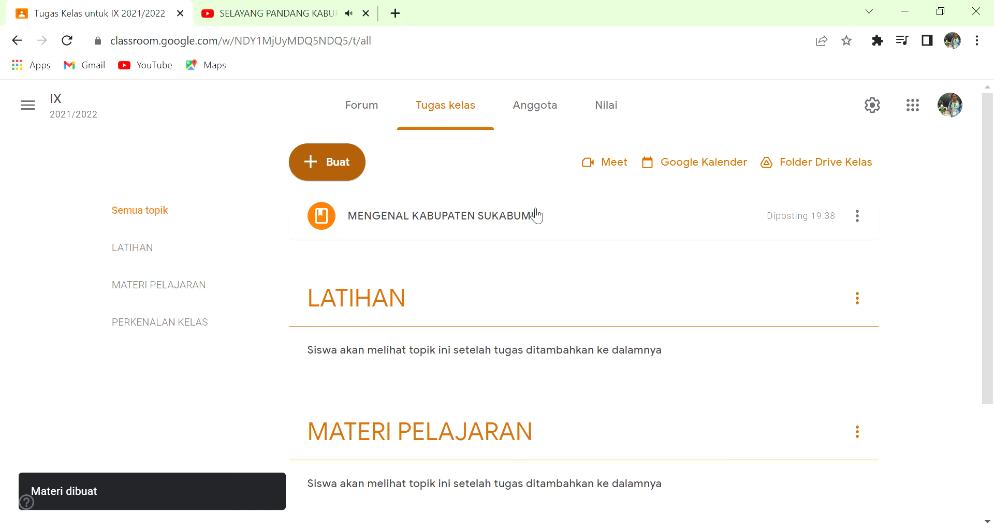
# Move the MENGENAL KABUPATEN SUKABUMI material into the PERKENALAN KELAS topic
pyautogui.moveTo(992, 261)
pyautogui.mouseDown()
pyautogui.moveTo(992, 388)
pyautogui.moveTo(993, 259)
pyautogui.mouseUp()
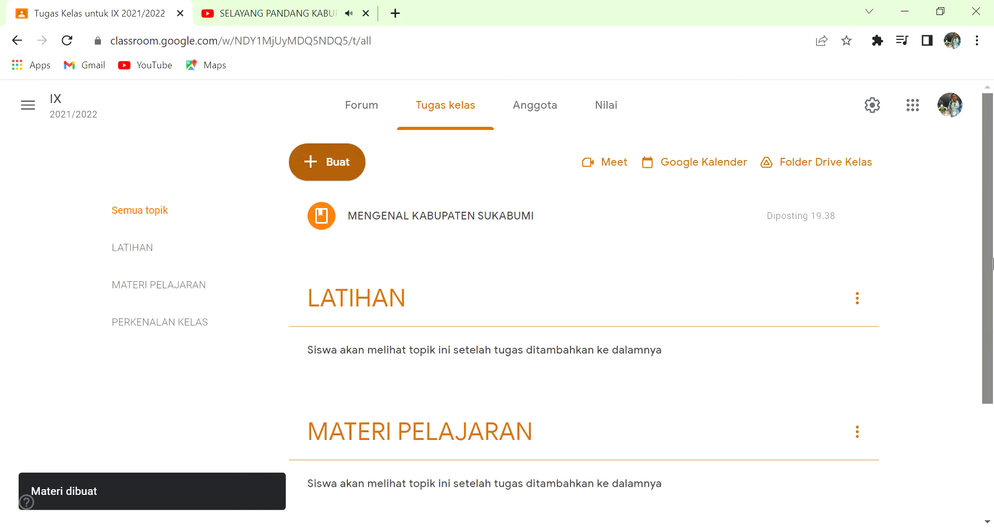
pyautogui.moveTo(543, 222); pyautogui.dragTo(469, 435)
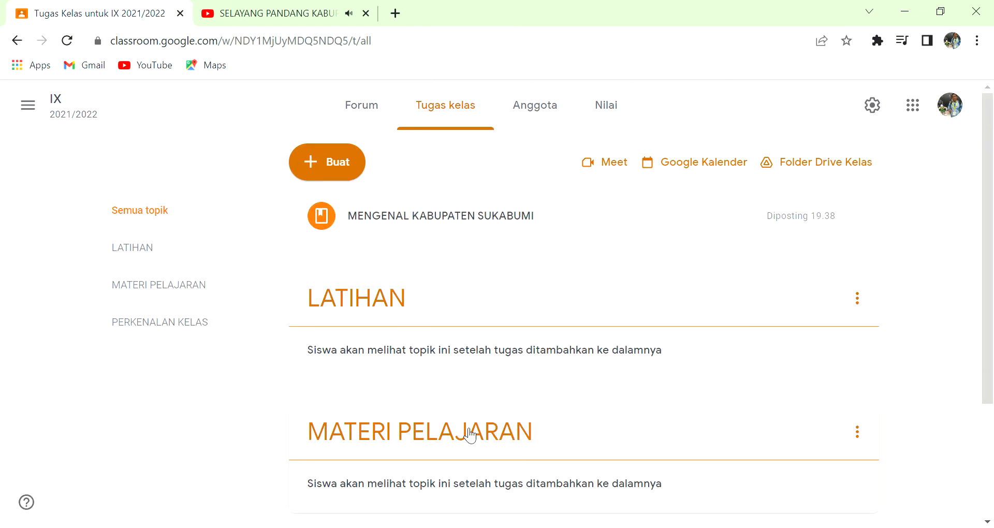
pyautogui.moveTo(990, 261); pyautogui.dragTo(990, 313)
pyautogui.moveTo(526, 142); pyautogui.dragTo(457, 481)
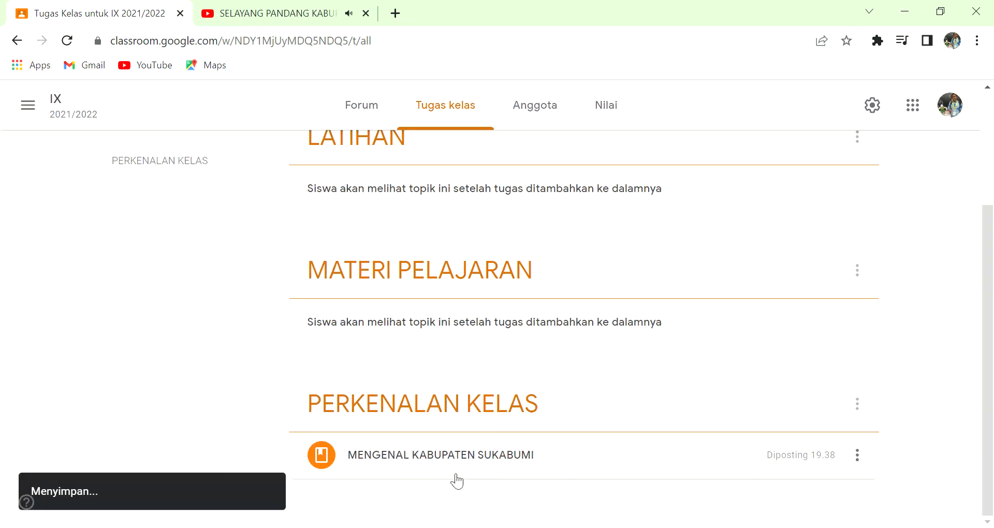
# Review the MATERI PELAJARAN topic page, the class Forum, the content types that can be created and the classwork topic list
pyautogui.moveTo(991, 366); pyautogui.dragTo(993, 269)
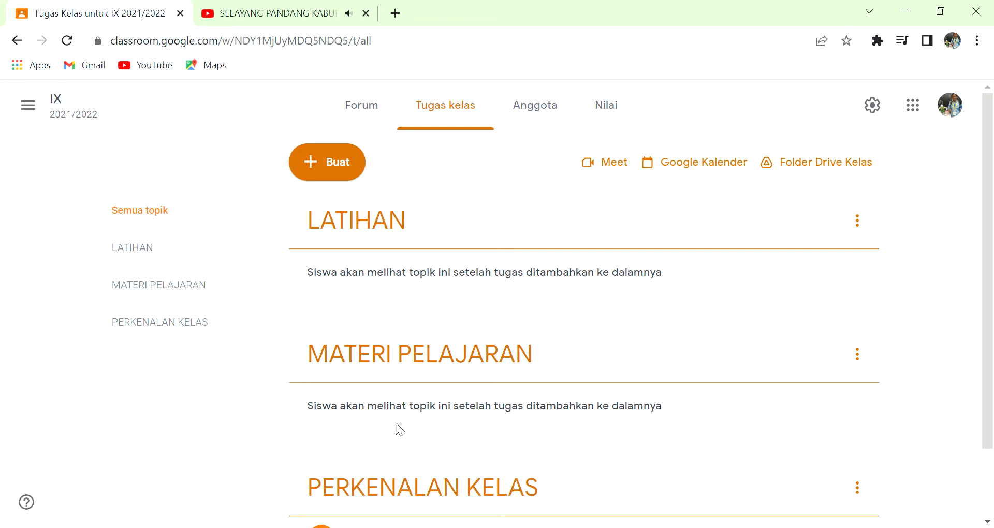
pyautogui.click(414, 363)
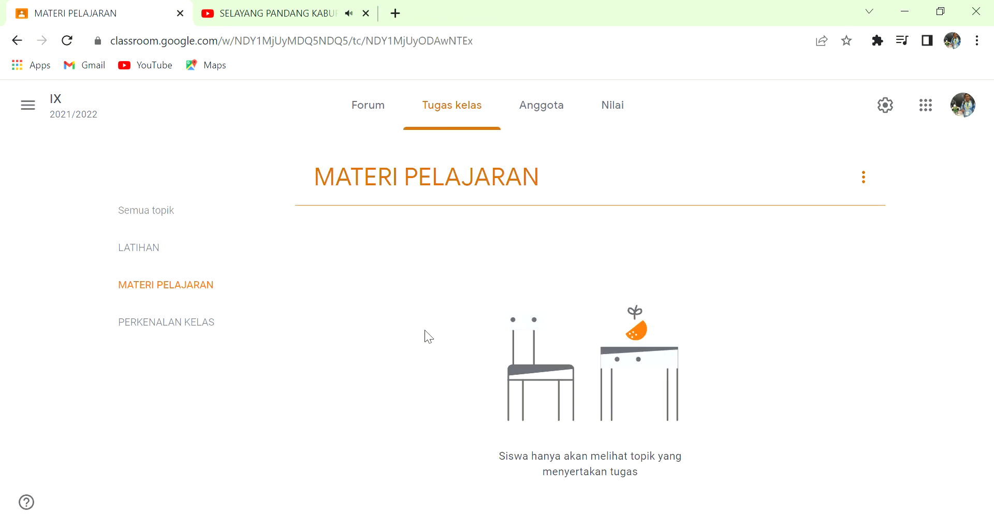
pyautogui.click(376, 115)
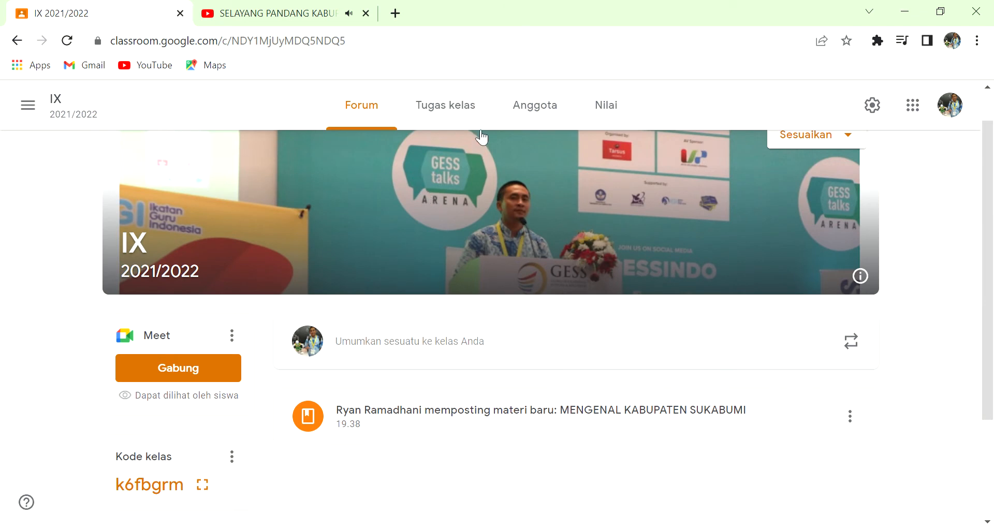
pyautogui.click(453, 106)
pyautogui.click(345, 166)
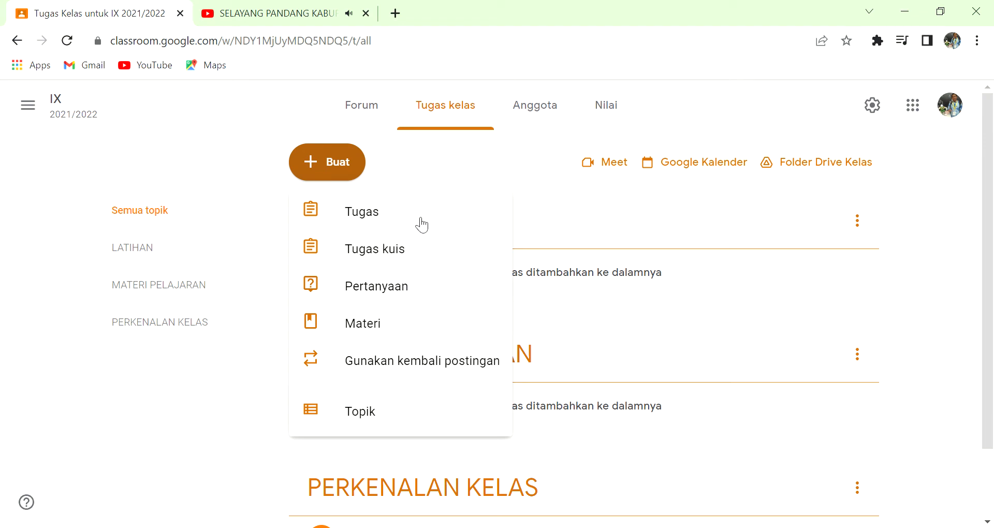
pyautogui.click(541, 318)
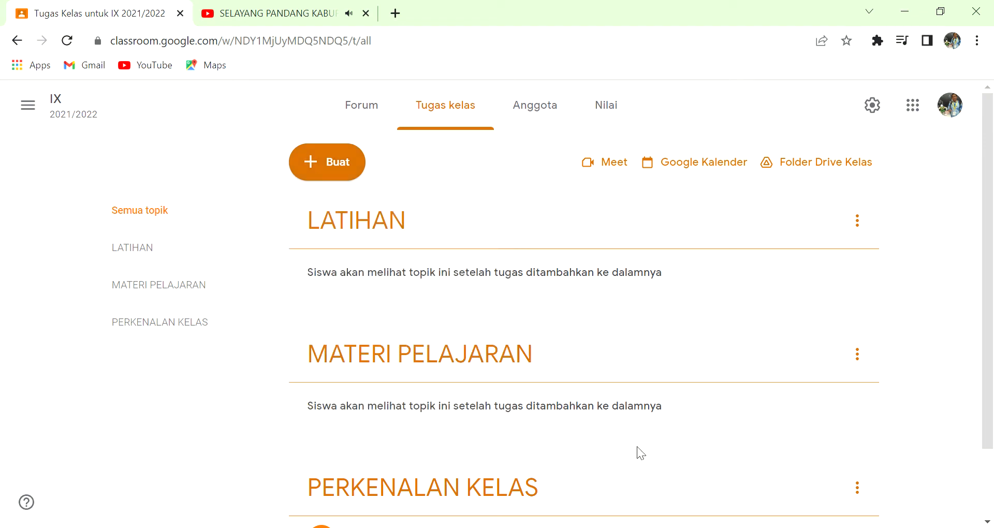
pyautogui.scroll(-2, 636, 446)
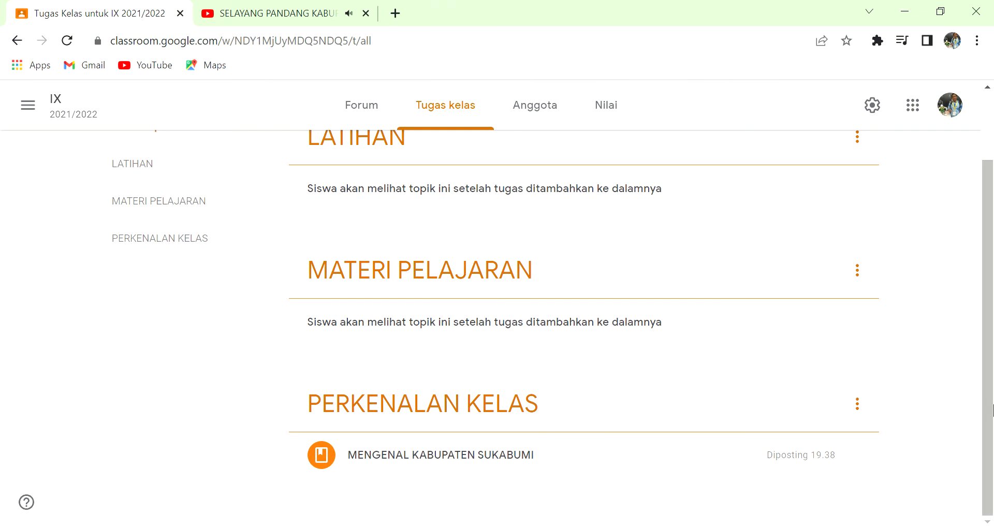
pyautogui.scroll(2, 638, 253)
# Create a new Pertanyaan with the question ABSENSI KEHADIRAN
pyautogui.click(328, 162)
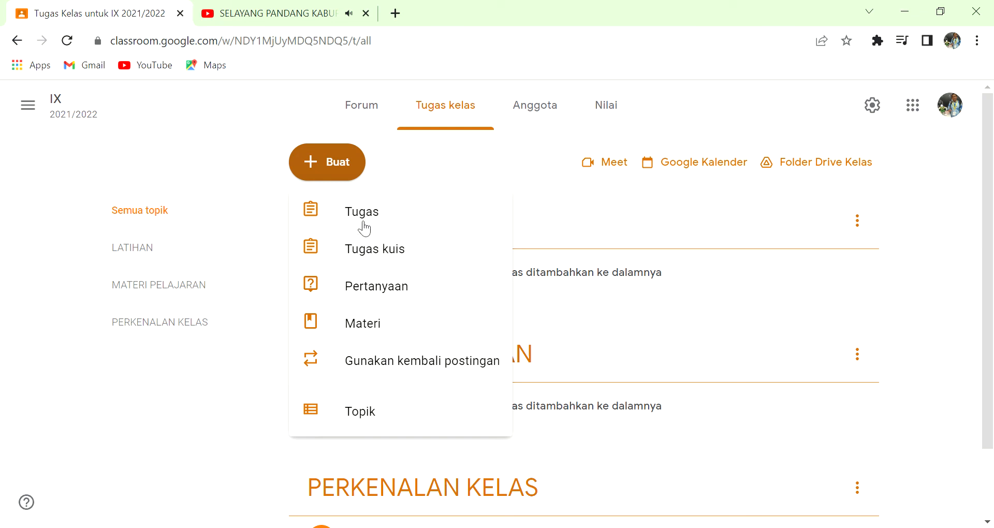
pyautogui.click(369, 283)
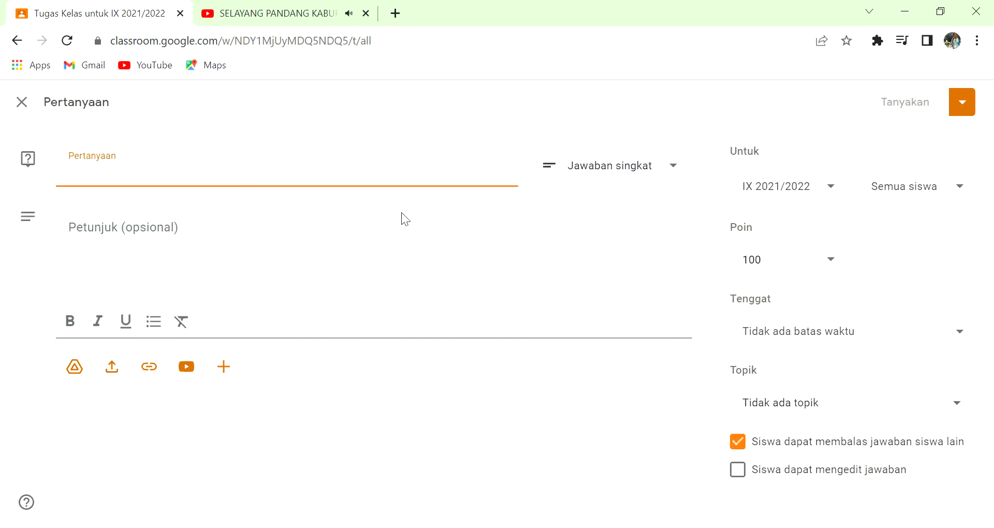
pyautogui.write('ABS')
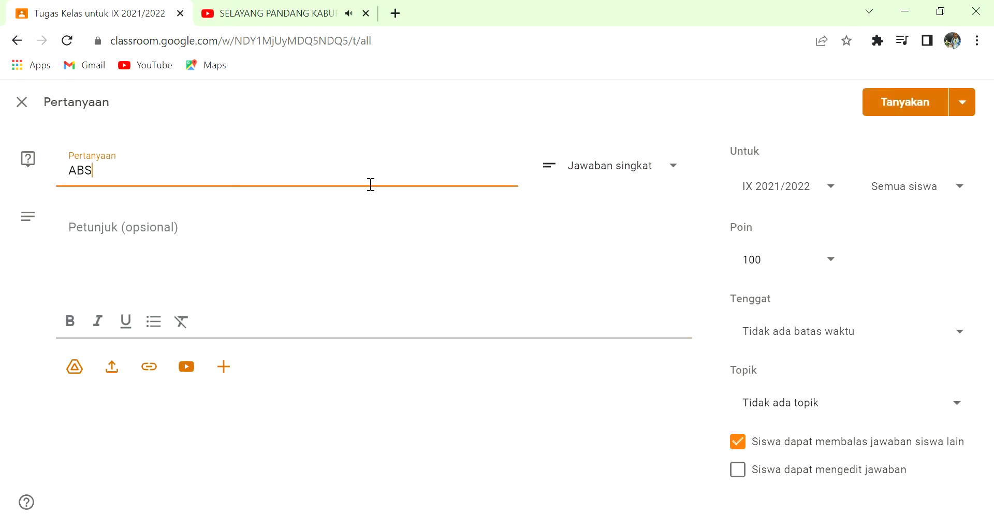
pyautogui.write('ENSI KEHADIRAN')
# Enter the question's instructions as SILAHKAN DI ISI LINK ABSENSI DIBAWAH INI DENGAN LENGKAP
pyautogui.click(343, 242)
pyautogui.write('SILAHKAN DI ISI')
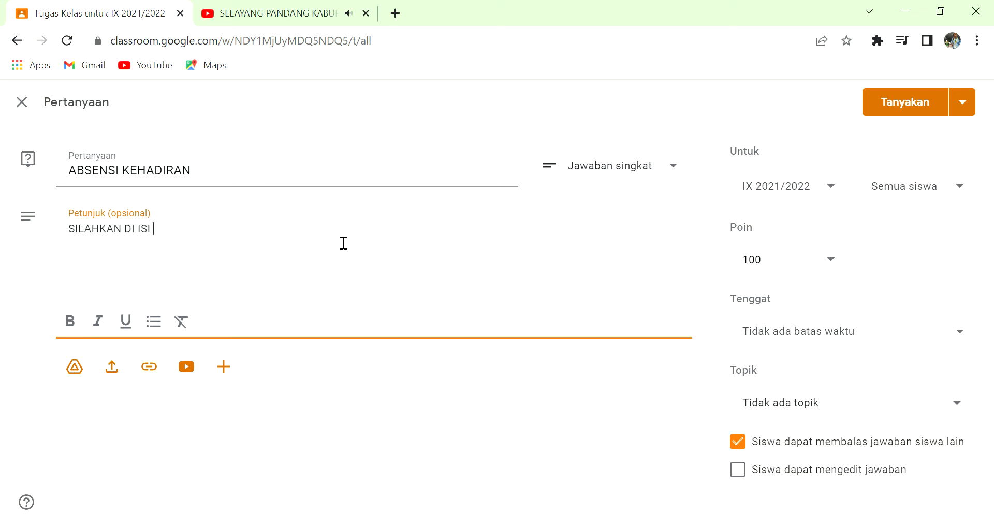
pyautogui.write(' LINK ABSE')
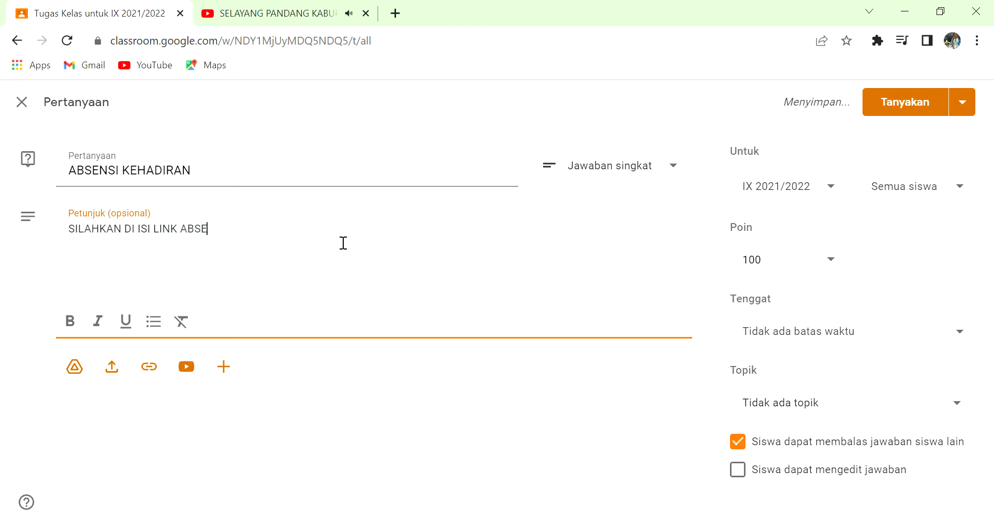
pyautogui.write('NSI DIBA')
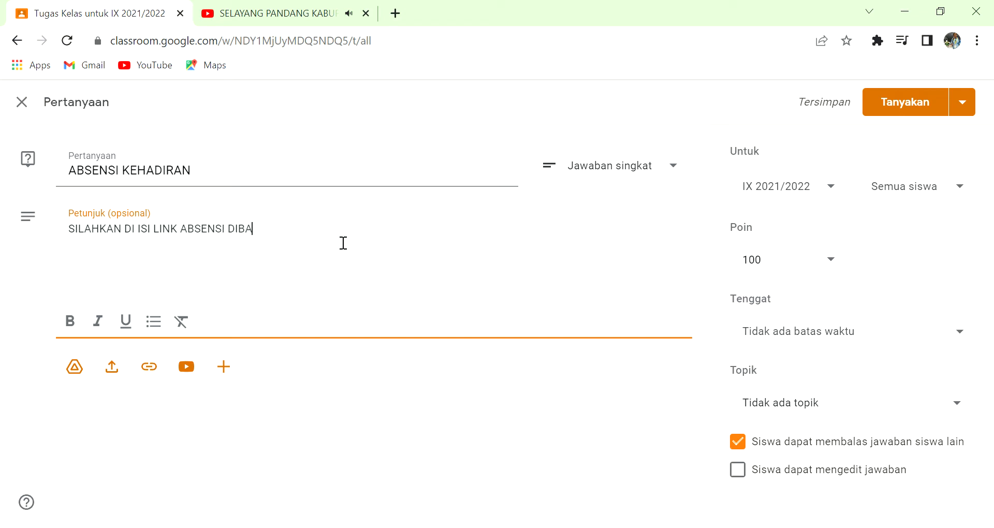
pyautogui.write('WAH INI')
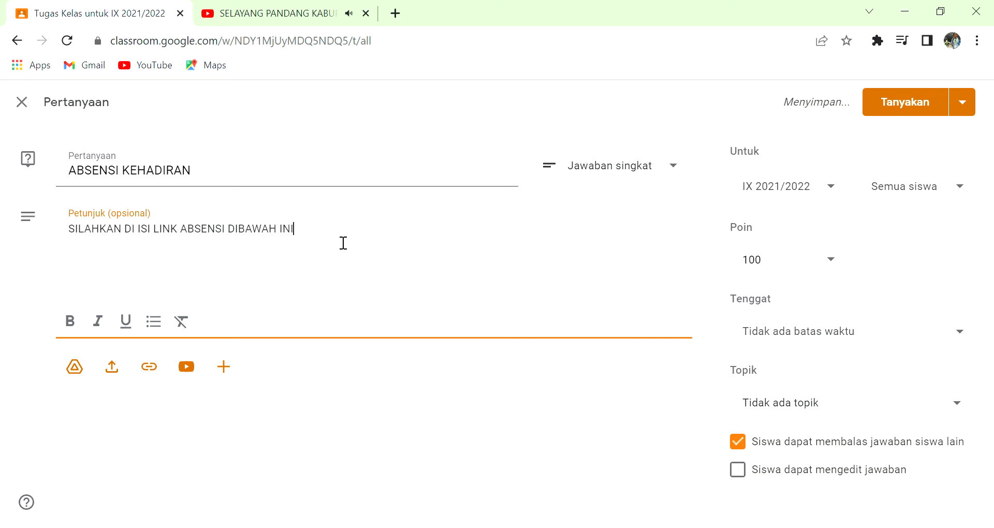
pyautogui.write(' DENGAN LENGKAP')
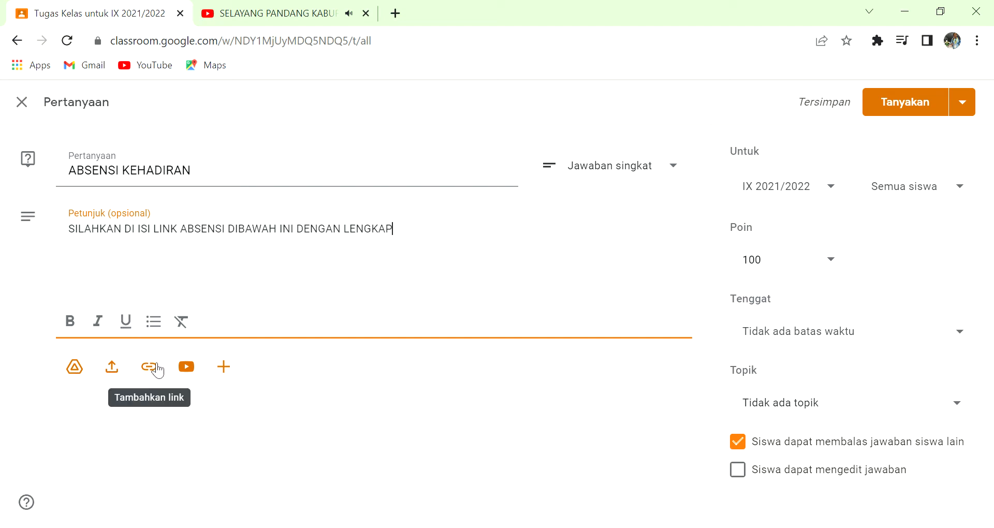
# Search Google Drive for ABSENSI and attach the absensi kehadiran form to the question
pyautogui.click(74, 367)
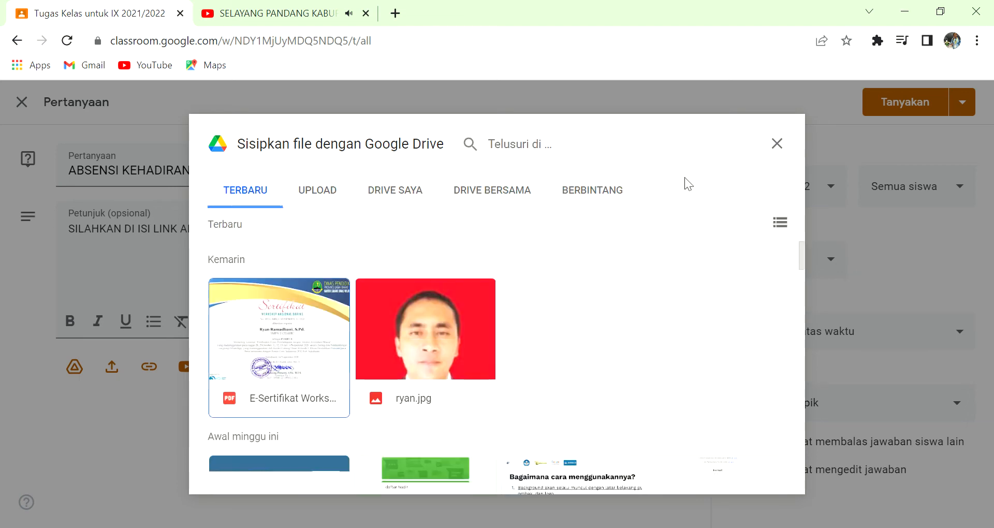
pyautogui.click(400, 196)
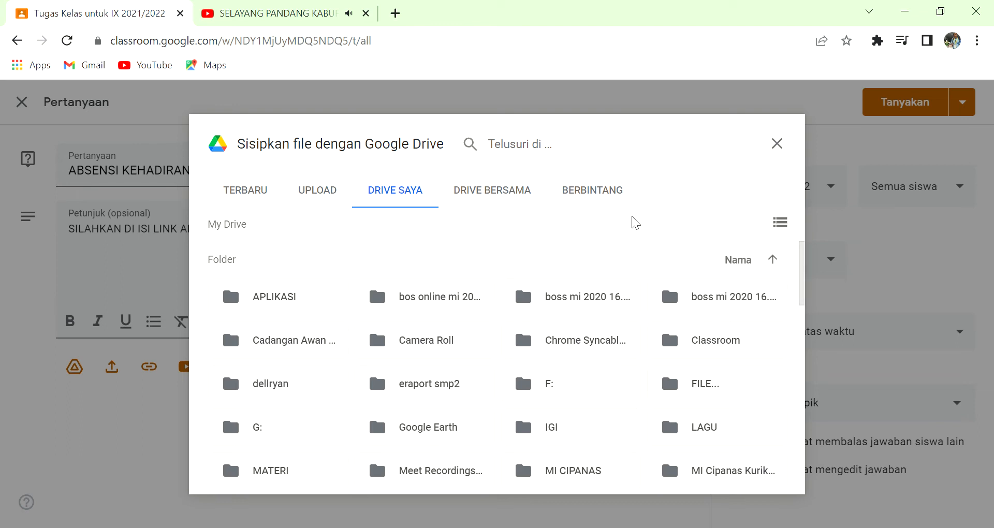
pyautogui.click(587, 138)
pyautogui.write('ABSENSI')
pyautogui.press('Return')
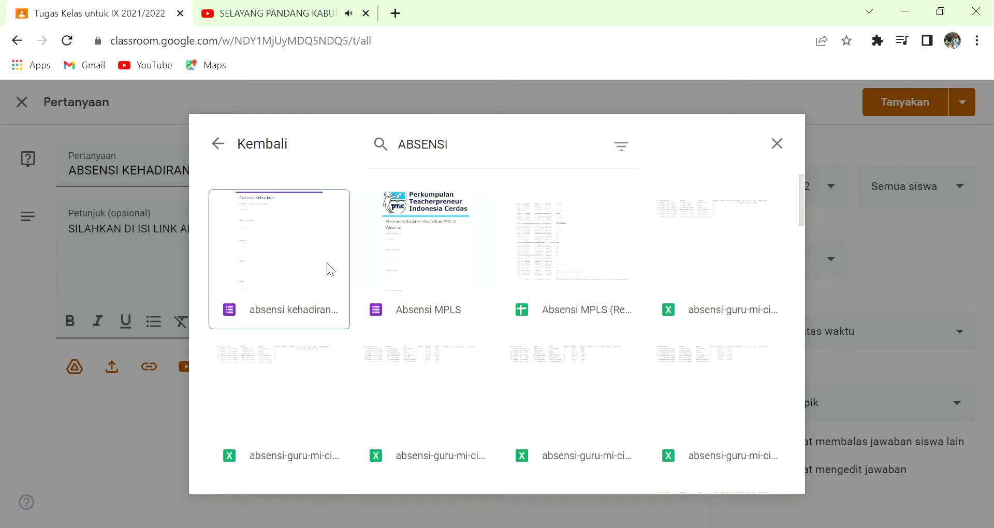
pyautogui.click(280, 256)
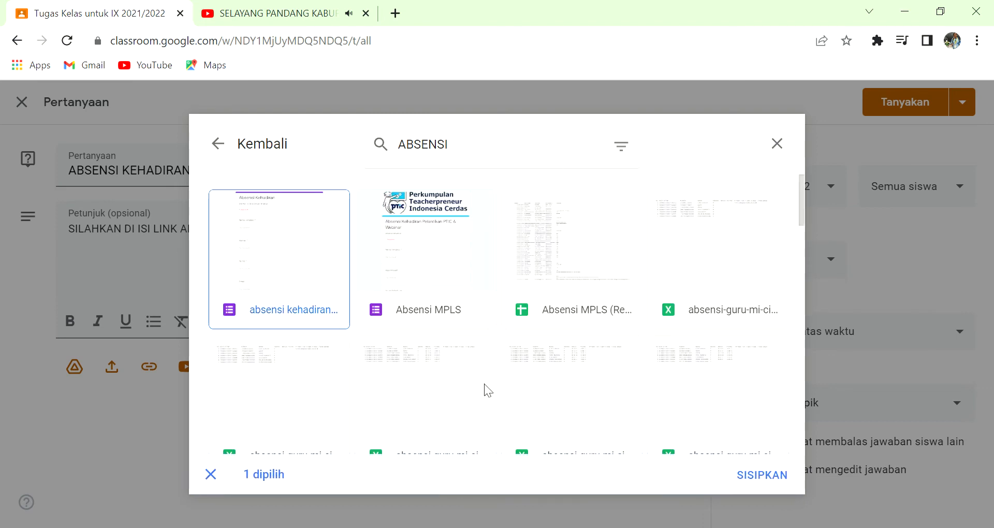
pyautogui.click(761, 473)
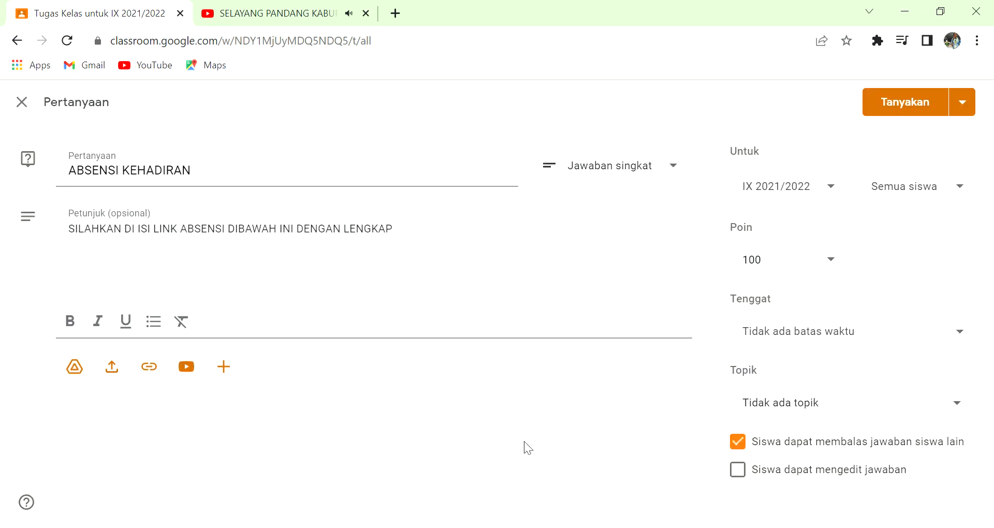
# Try a due date of 5 Feb 2022 on the question and remove it again
pyautogui.click(781, 264)
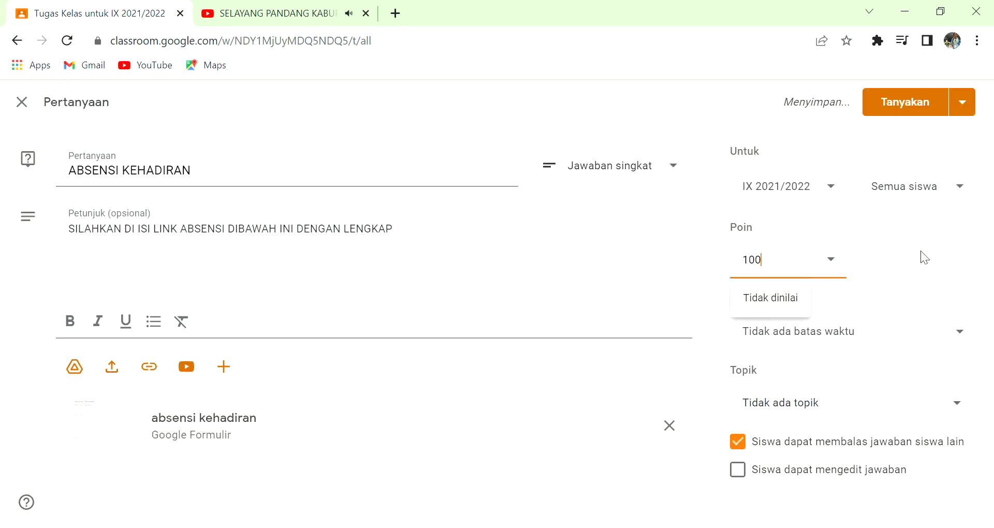
pyautogui.click(942, 275)
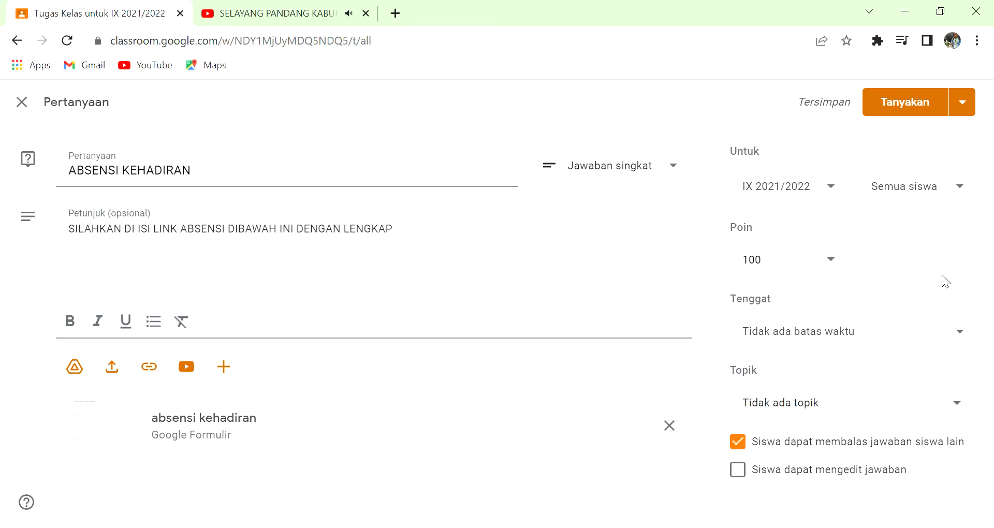
pyautogui.click(975, 344)
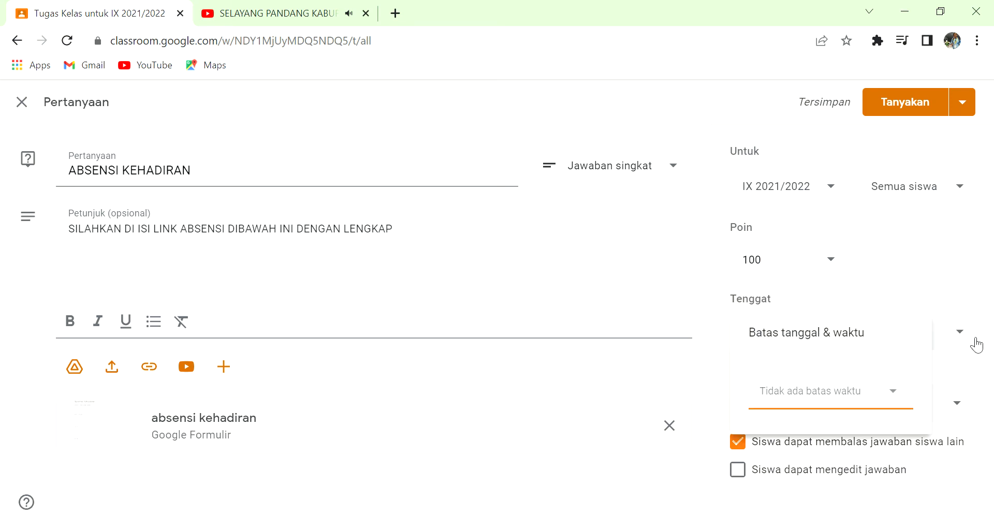
pyautogui.click(904, 395)
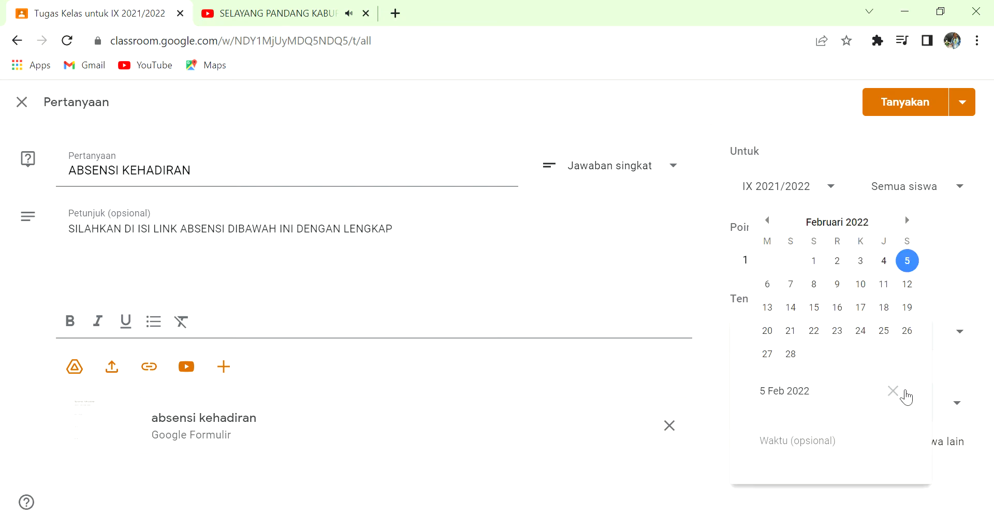
pyautogui.click(905, 261)
pyautogui.click(955, 278)
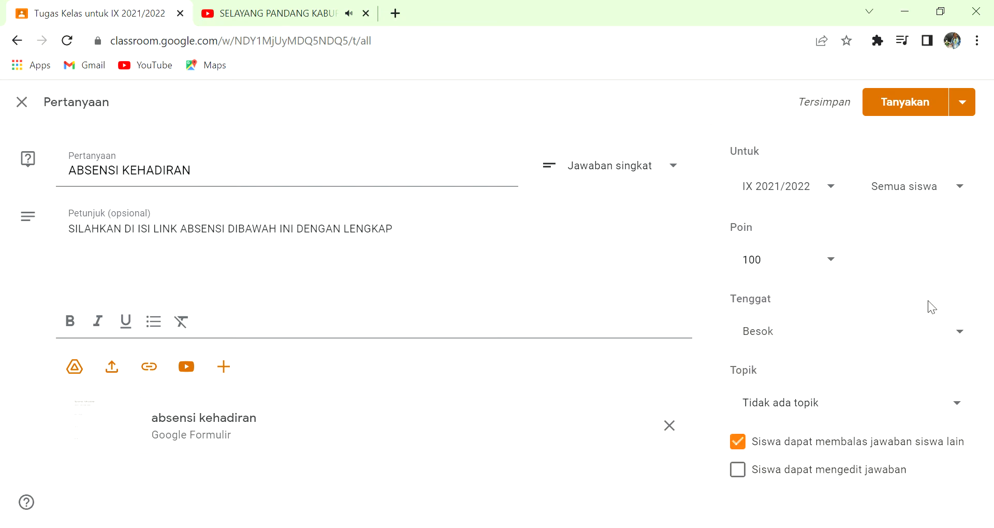
pyautogui.click(956, 334)
pyautogui.click(894, 391)
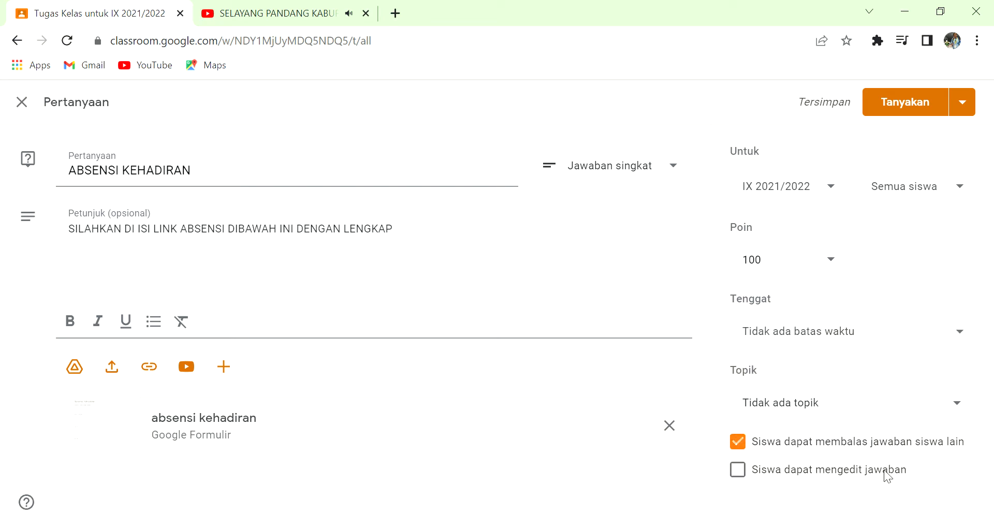
# Allow students to edit their answers and post the ABSENSI KEHADIRAN question to the class
pyautogui.click(850, 464)
pyautogui.click(909, 93)
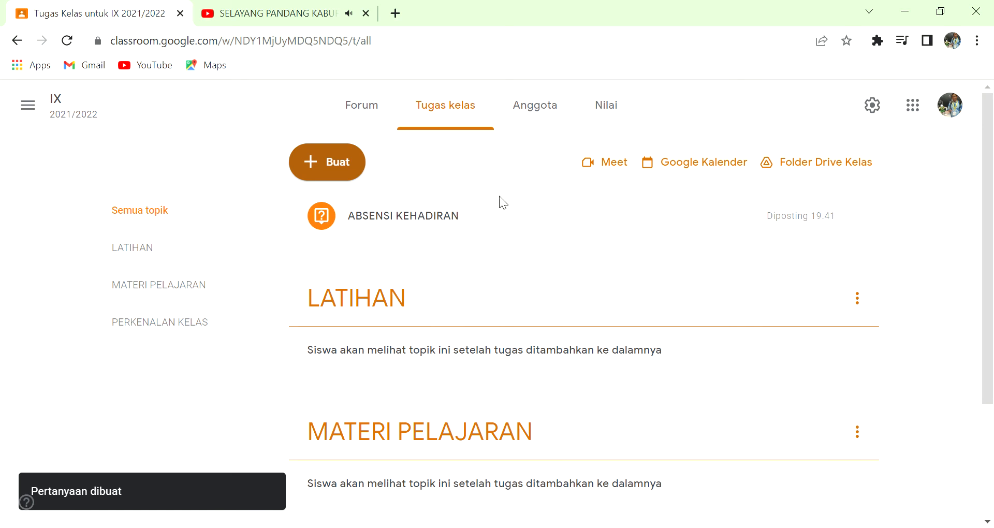
# Move the ABSENSI KEHADIRAN question into the PERKENALAN KELAS topic, below MENGENAL KABUPATEN SUKABUMI
pyautogui.moveTo(992, 217)
pyautogui.mouseDown()
pyautogui.moveTo(993, 272)
pyautogui.moveTo(993, 231)
pyautogui.mouseUp()
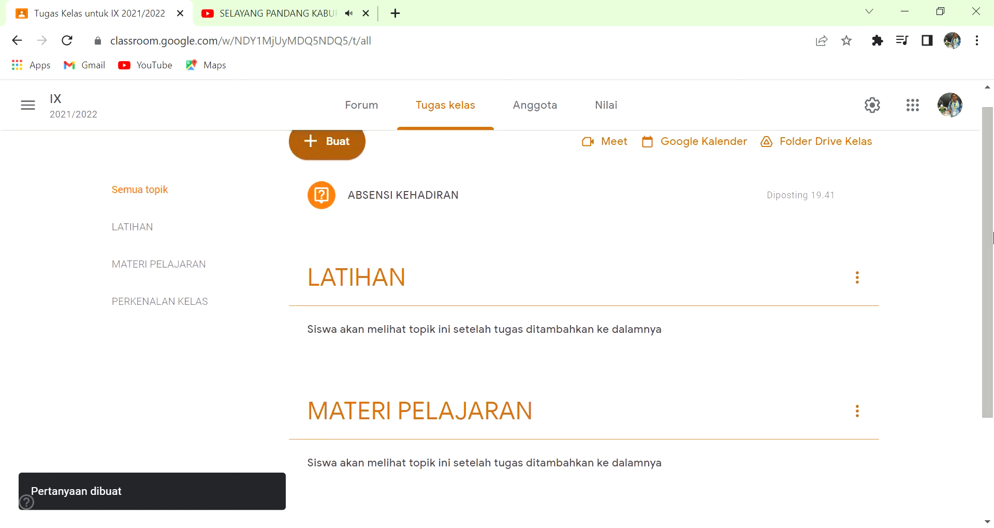
pyautogui.moveTo(390, 202); pyautogui.dragTo(429, 498)
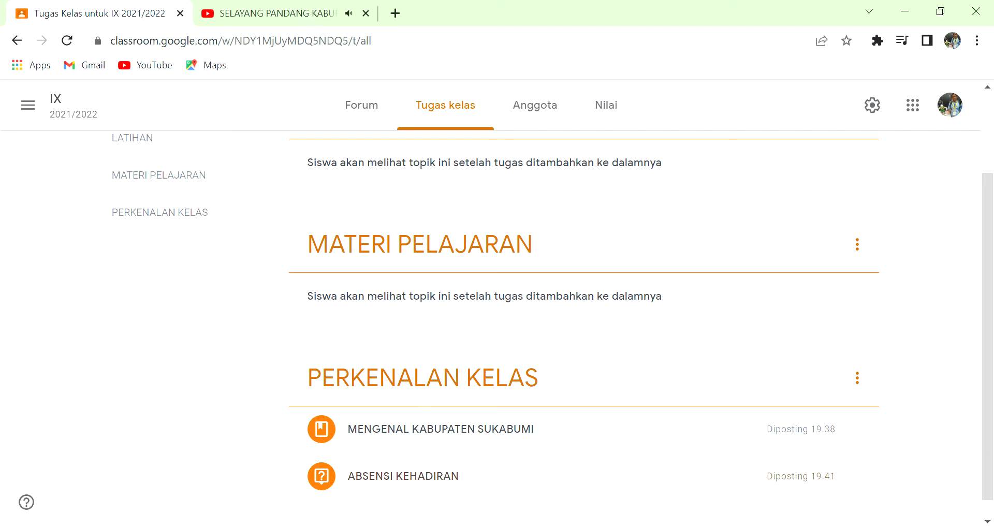
pyautogui.scroll(-1, 991, 349)
pyautogui.scroll(3, 991, 349)
pyautogui.scroll(-3, 992, 349)
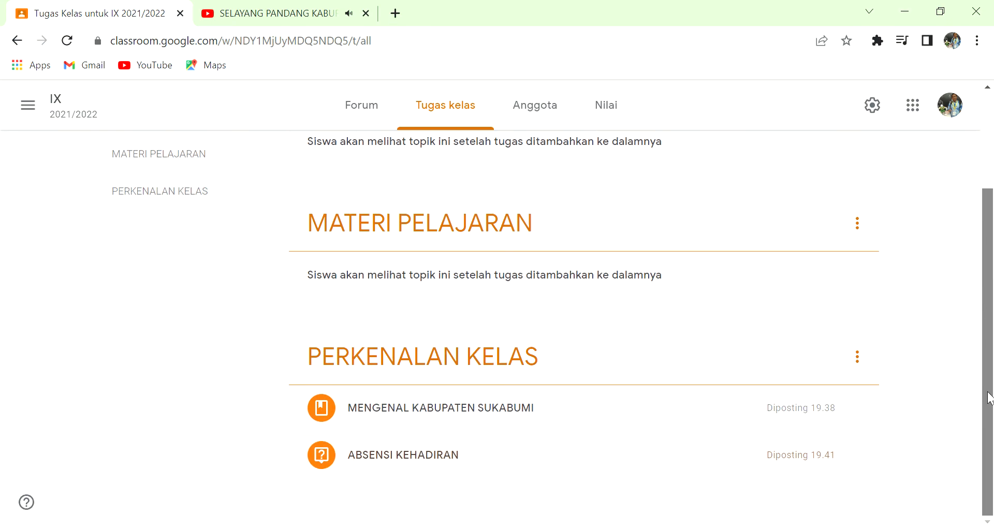
# Open the Absensi Kehadiran form attached to the posted question for viewing and close the SELAYANG PANDANG video's YouTube page
pyautogui.click(523, 467)
pyautogui.scroll(-5, 992, 308)
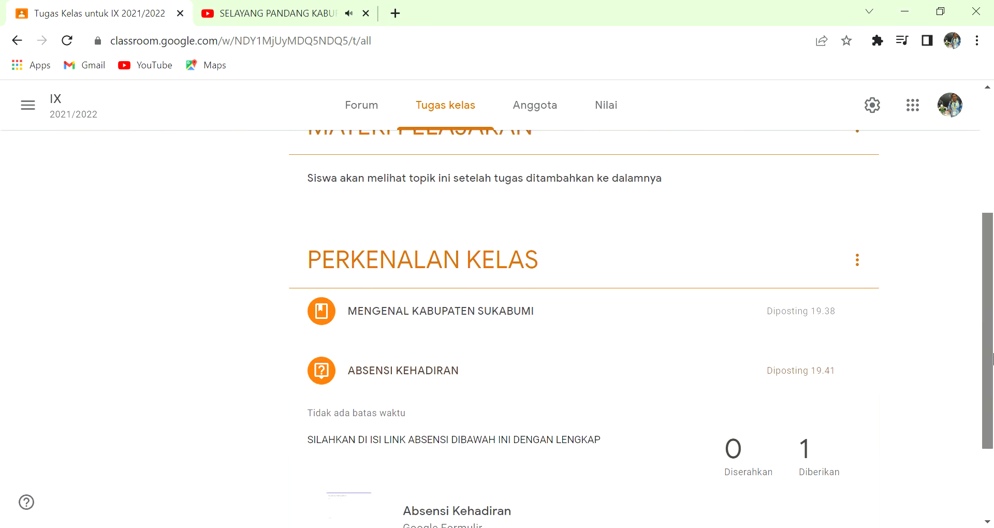
pyautogui.click(497, 401)
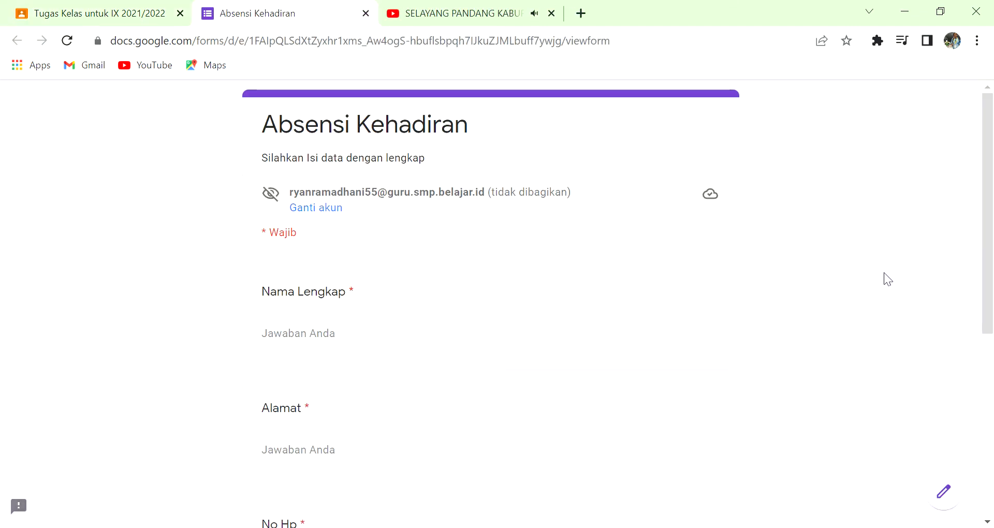
pyautogui.moveTo(983, 267); pyautogui.dragTo(992, 180)
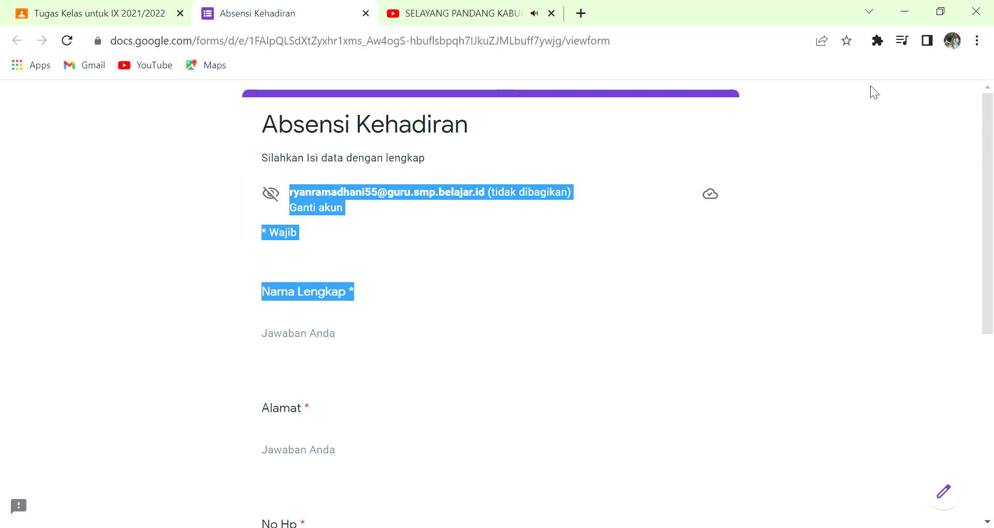
pyautogui.click(551, 13)
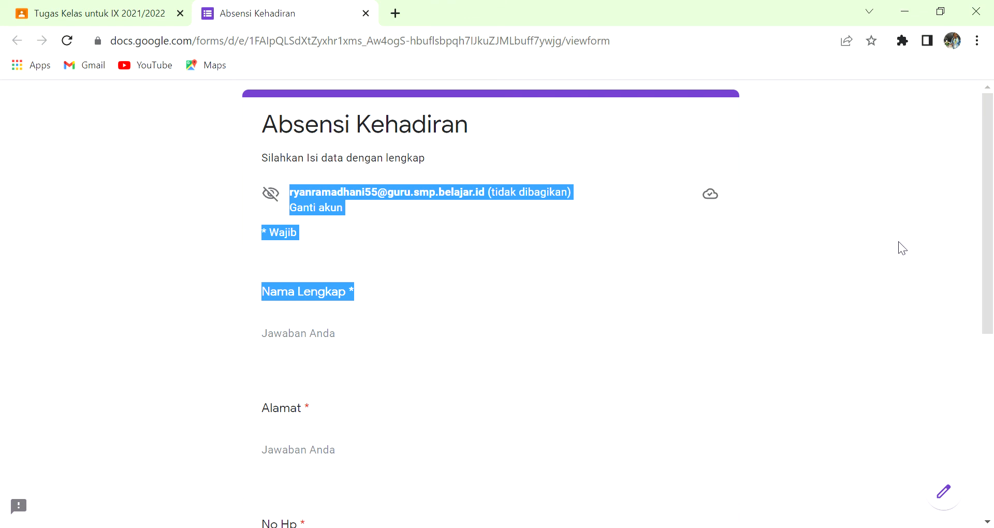
pyautogui.click(878, 181)
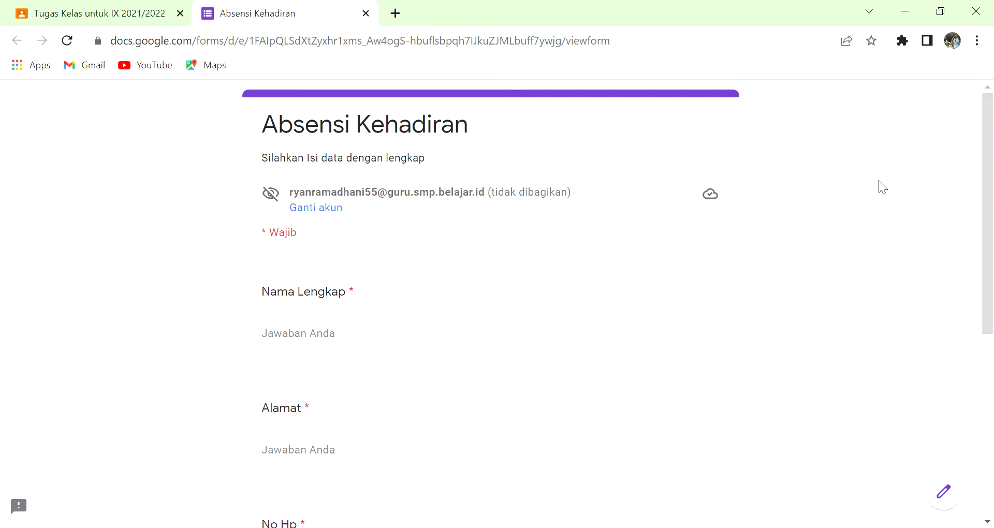
# Switch to Google Drive on a new page, search for ABSENSI and open the absensi kehadiran form for editing
pyautogui.click(394, 13)
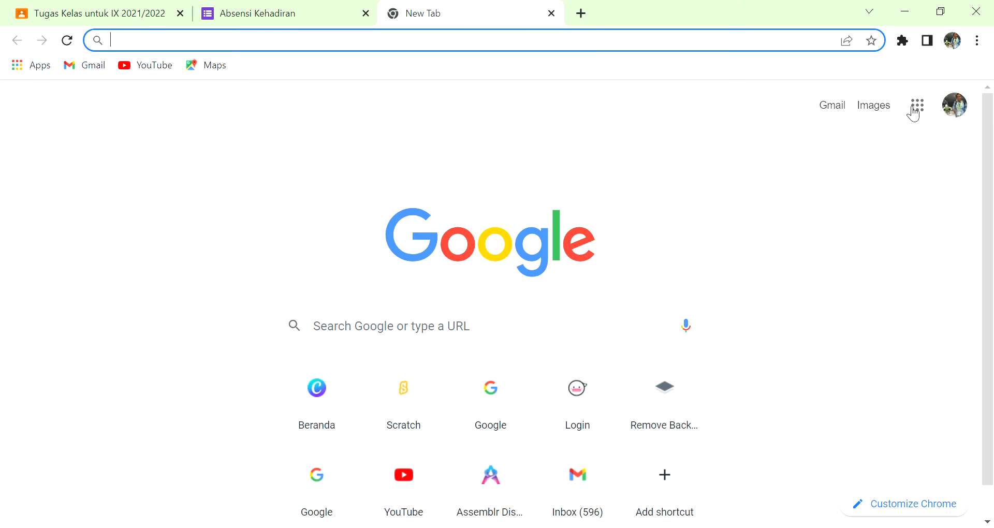
pyautogui.click(915, 108)
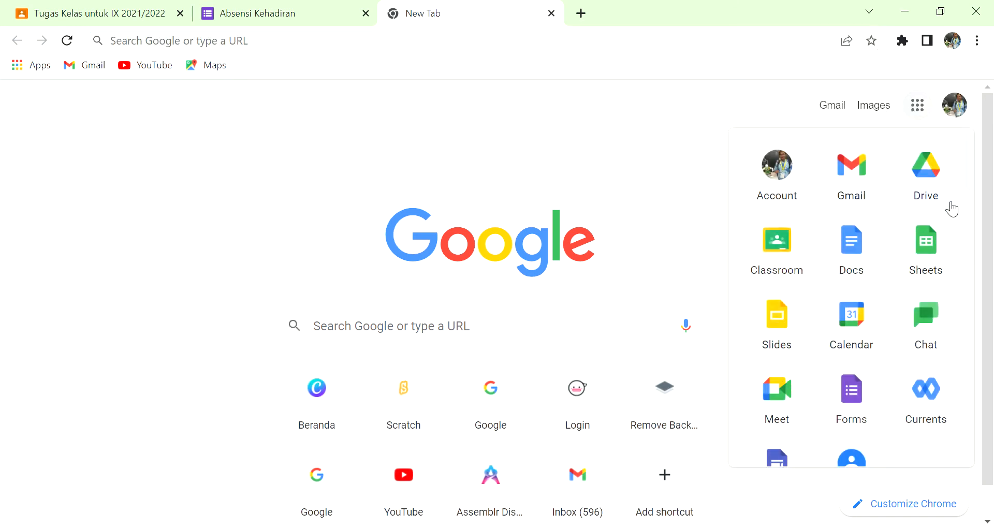
pyautogui.click(935, 184)
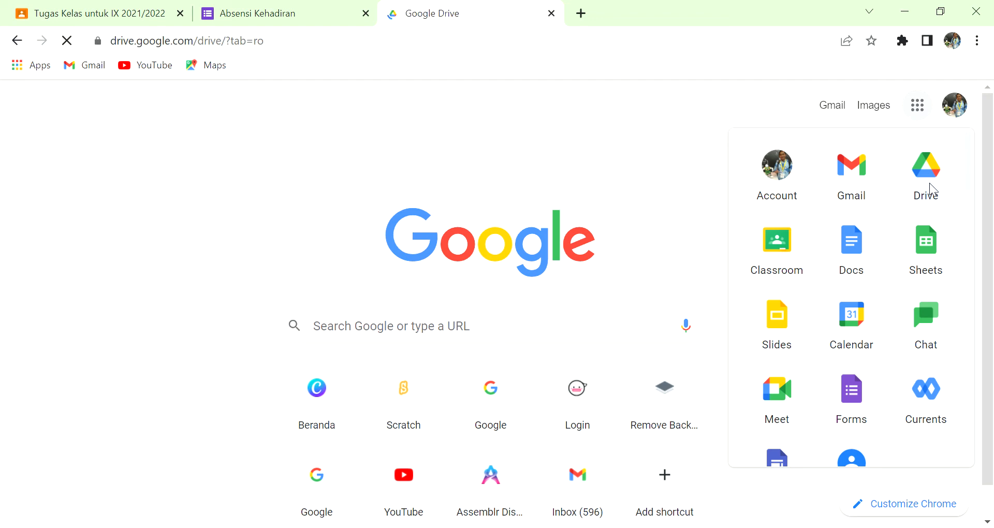
pyautogui.click(375, 115)
pyautogui.write('ABSENSI')
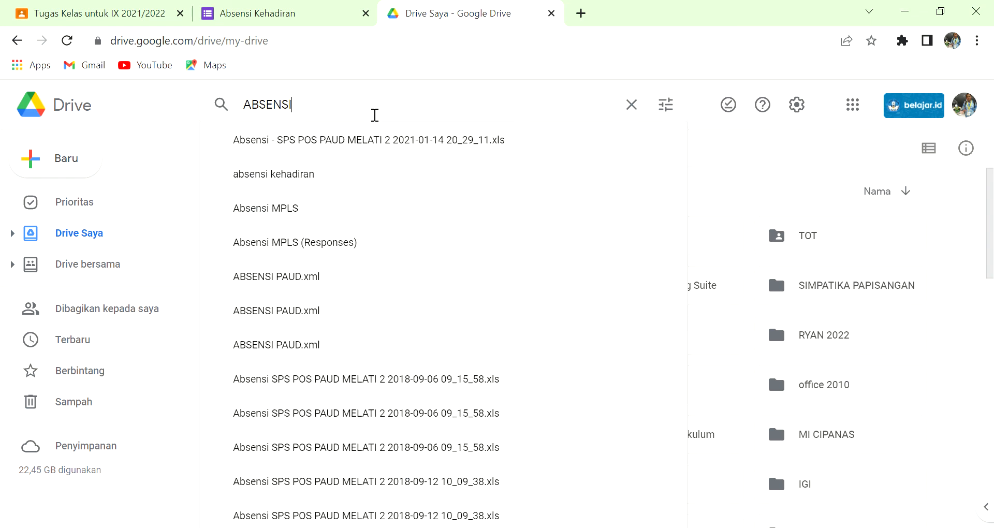
pyautogui.press('Return')
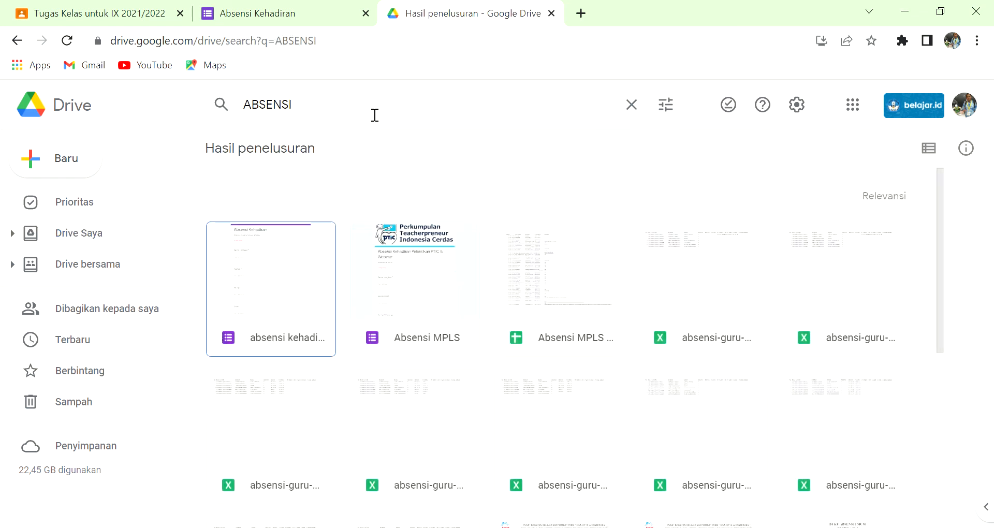
pyautogui.doubleClick(276, 343)
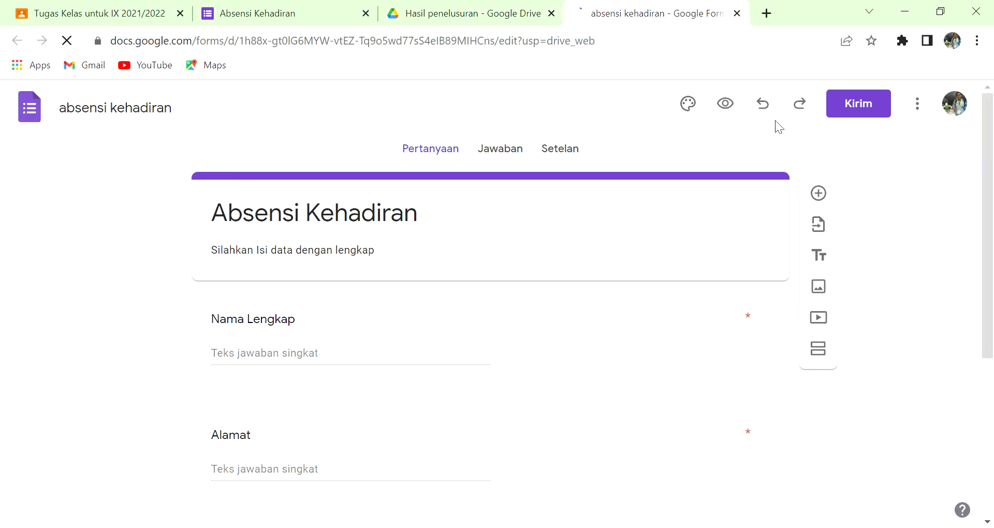
# Set the form's collaborator link access to Siapa saja yang memiliki link
pyautogui.click(919, 107)
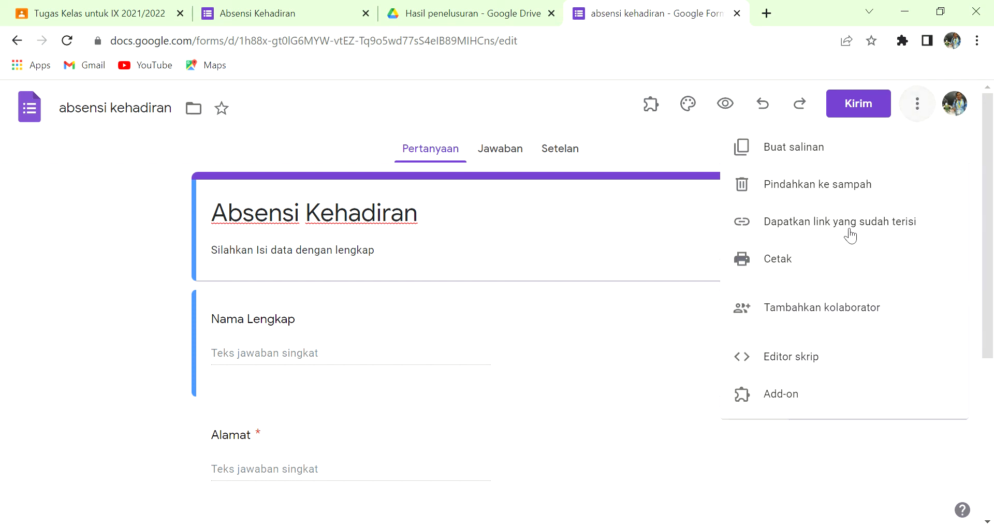
pyautogui.click(824, 308)
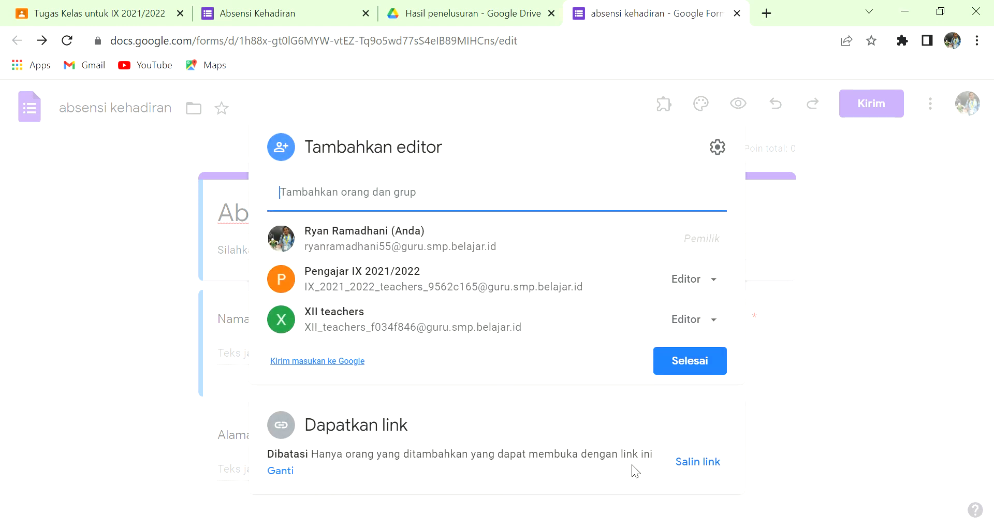
pyautogui.click(282, 470)
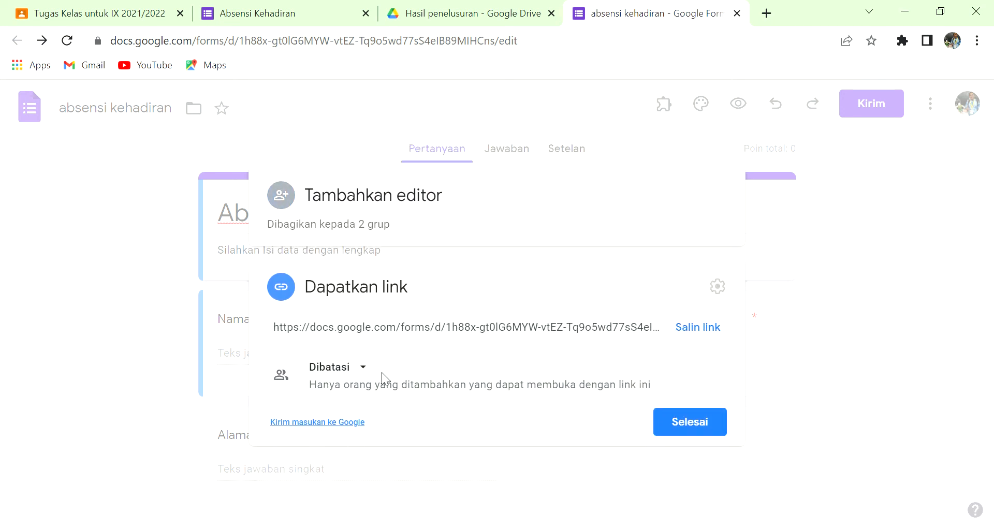
pyautogui.click(359, 366)
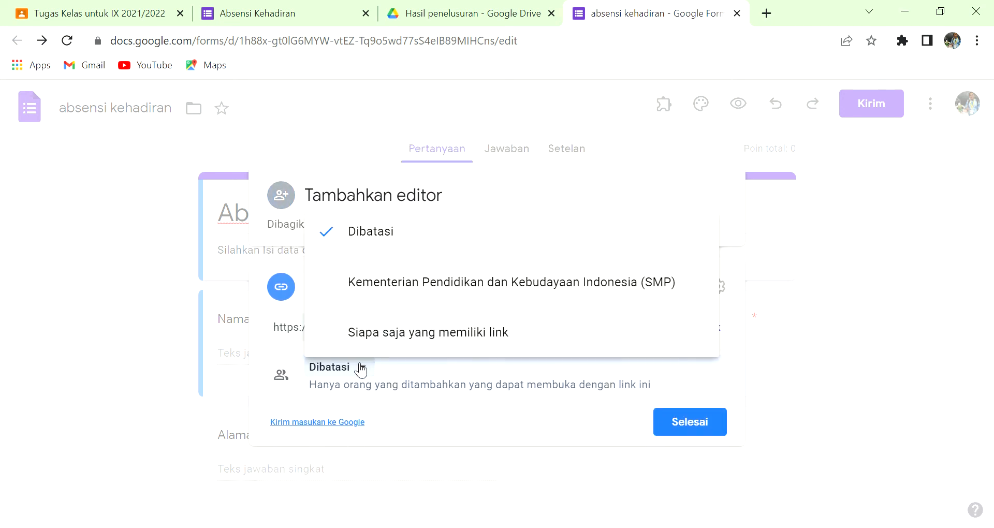
pyautogui.click(407, 337)
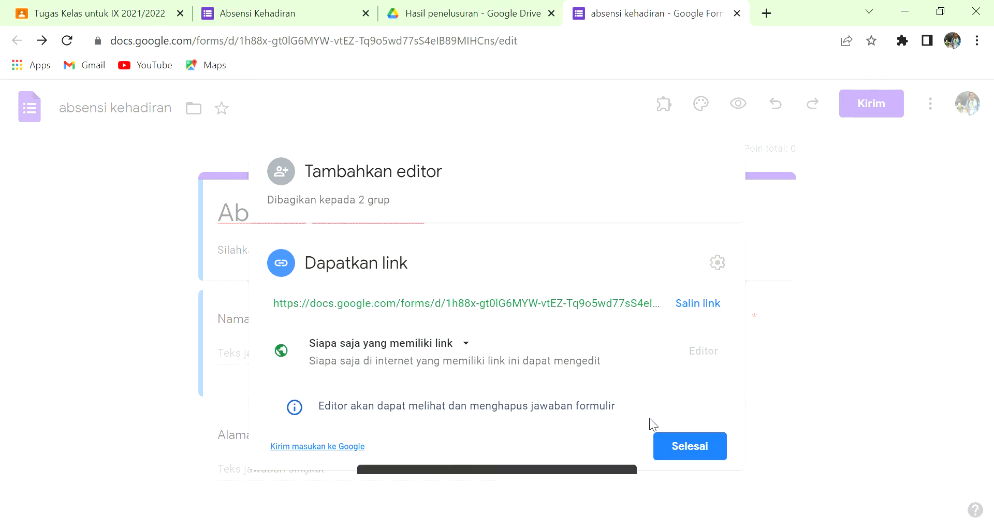
pyautogui.click(693, 447)
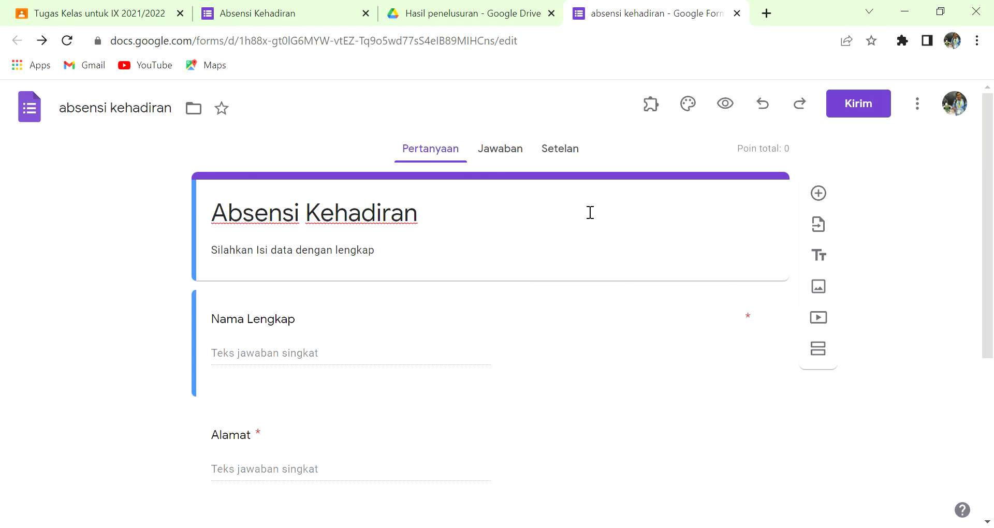
# Switch back to Google Classroom, show the class's Anggota and open the student invitation with its suggested contacts
pyautogui.click(535, 527)
pyautogui.click(136, 10)
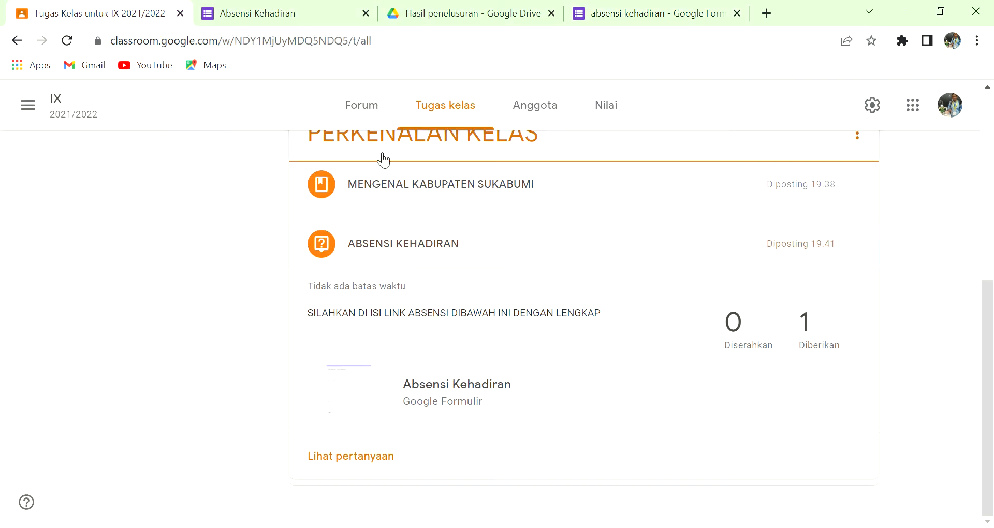
pyautogui.moveTo(993, 414); pyautogui.dragTo(993, 231)
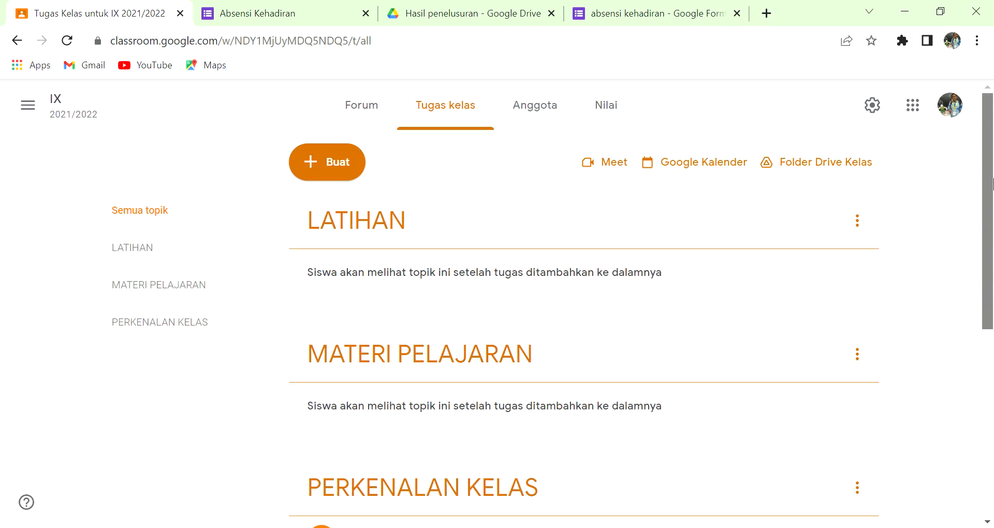
pyautogui.click(528, 111)
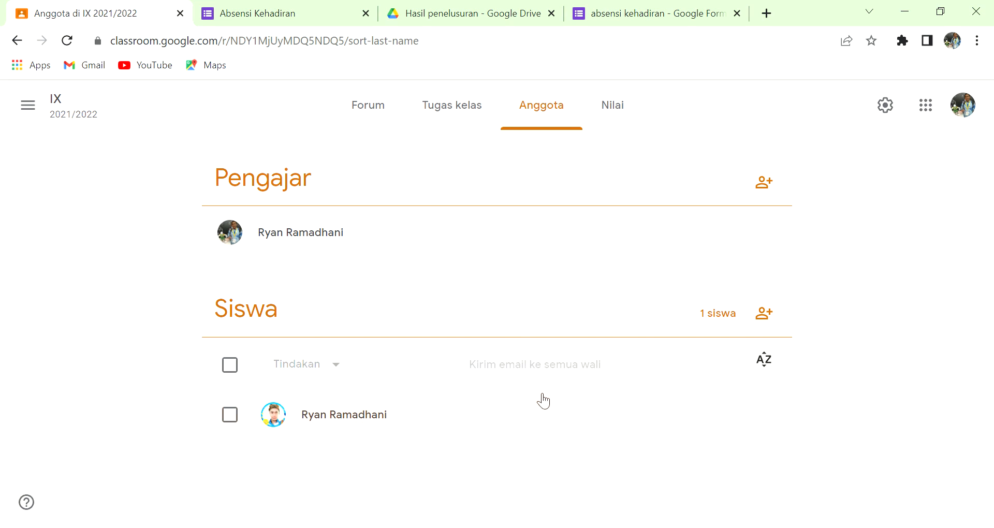
pyautogui.click(764, 313)
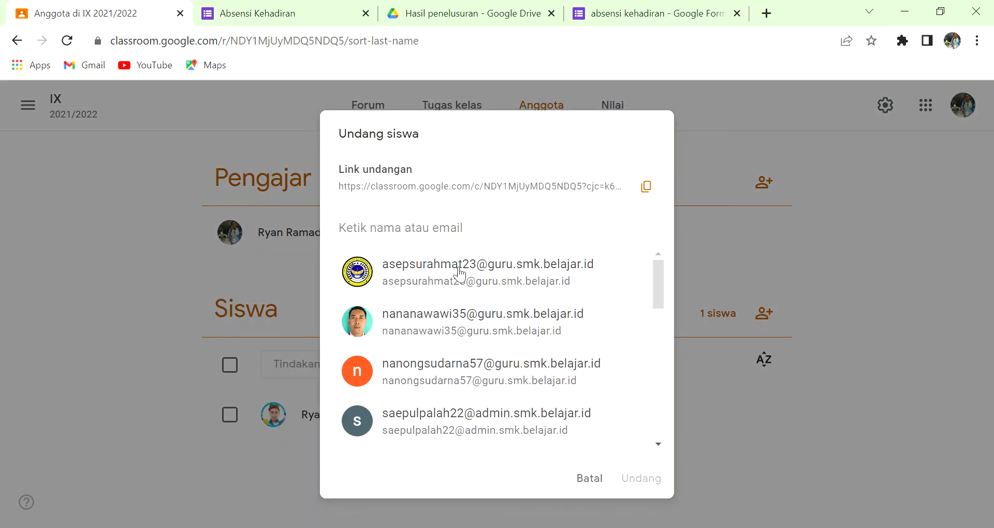
pyautogui.moveTo(660, 277); pyautogui.dragTo(671, 259)
pyautogui.write('https://www.youtube.com/watch?v=_T_072R6bjo&t=45s')
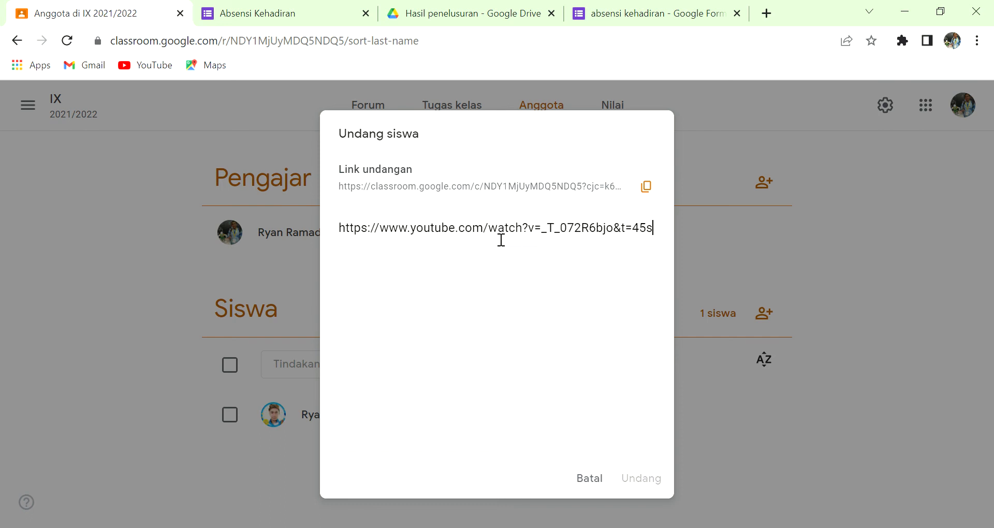
pyautogui.press('BackSpace')
pyautogui.press('BackSpace')
pyautogui.press('BackSpace')
pyautogui.press('BackSpace')
pyautogui.press('BackSpace')
pyautogui.press('BackSpace')
pyautogui.press('BackSpace')
pyautogui.press('BackSpace')
pyautogui.press('BackSpace')
pyautogui.press('BackSpace')
pyautogui.press('BackSpace')
pyautogui.press('BackSpace')
pyautogui.press('BackSpace')
pyautogui.press('BackSpace')
pyautogui.press('BackSpace')
pyautogui.press('BackSpace')
pyautogui.press('BackSpace')
pyautogui.press('BackSpace')
pyautogui.press('BackSpace')
pyautogui.press('BackSpace')
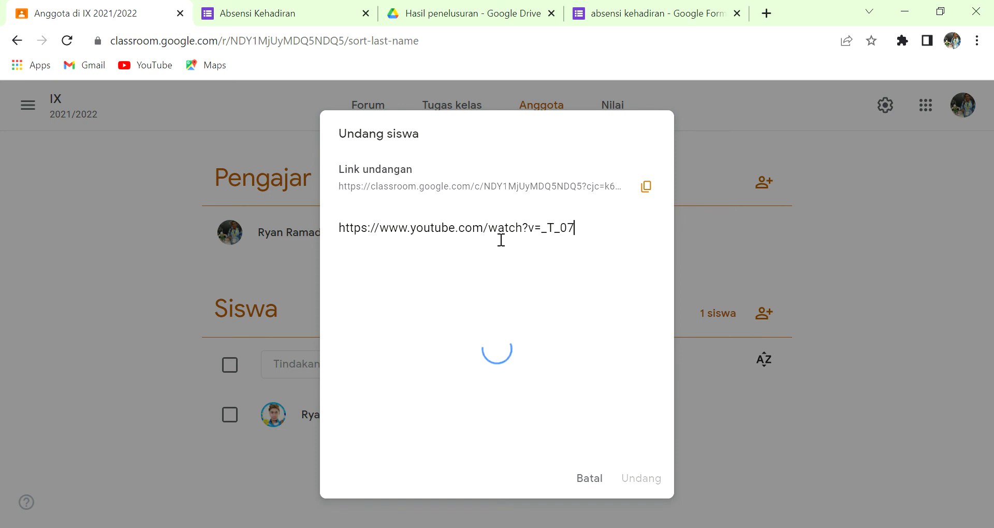
pyautogui.press('BackSpace')
pyautogui.press('BackSpace')
pyautogui.press('BackSpace')
pyautogui.press('BackSpace')
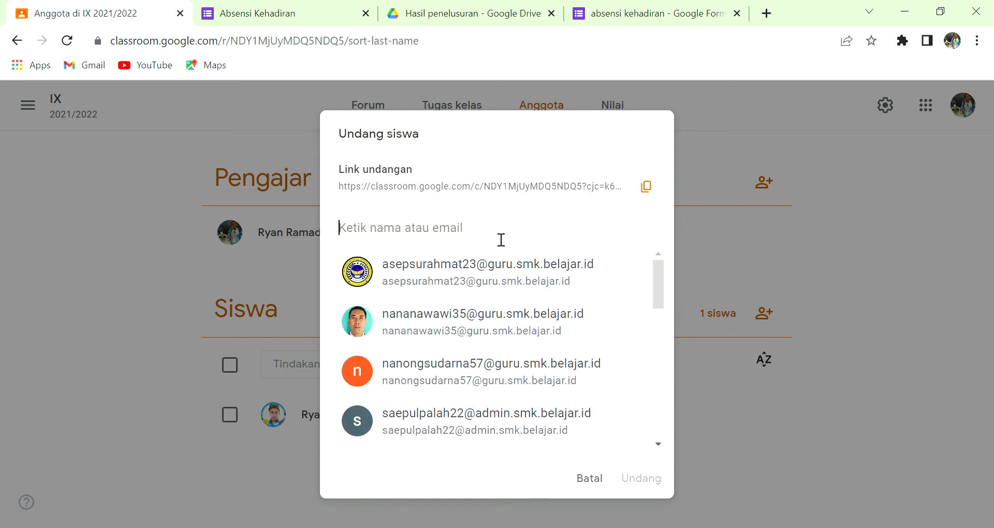
pyautogui.click(595, 482)
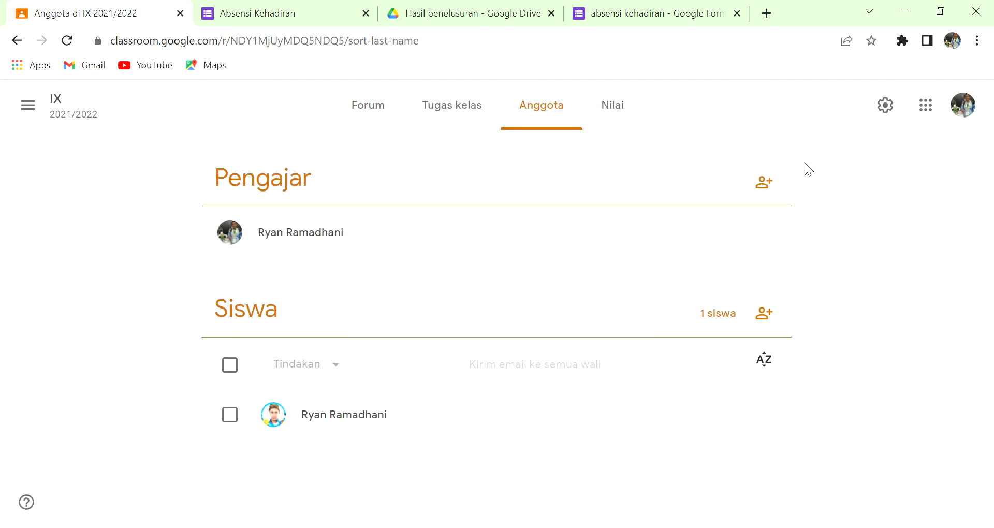
# Look through the suggested contacts for inviting a teacher to the class and close the invitation without adding anyone
pyautogui.click(764, 181)
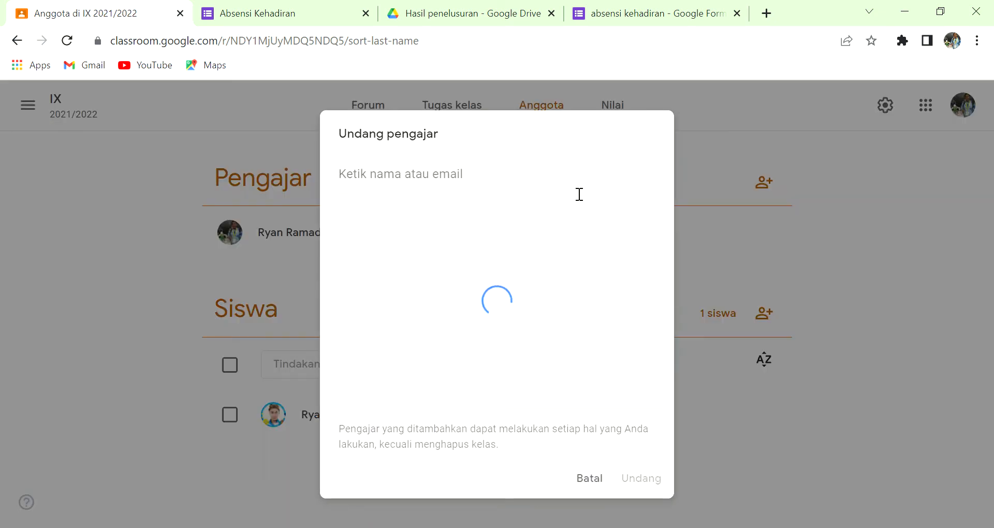
pyautogui.moveTo(659, 241); pyautogui.dragTo(673, 220)
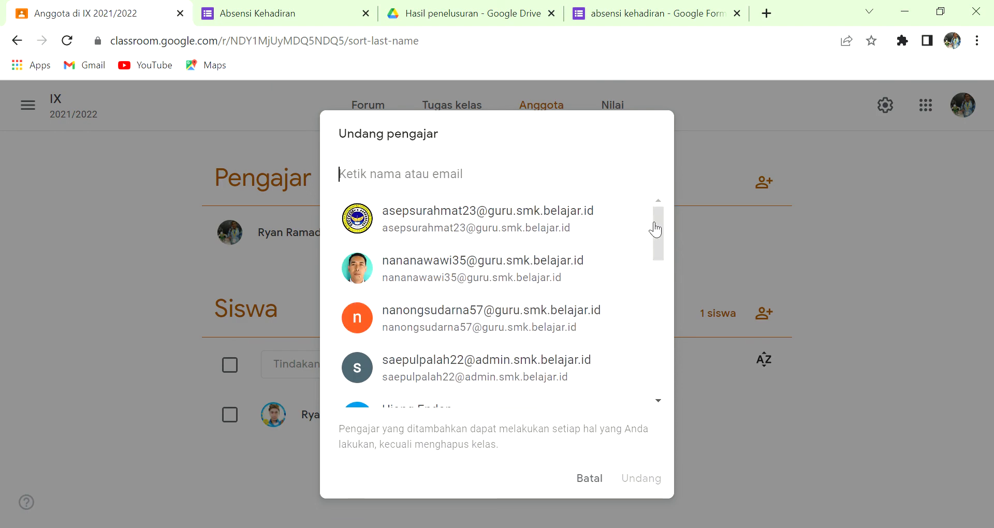
pyautogui.moveTo(660, 224); pyautogui.dragTo(688, 356)
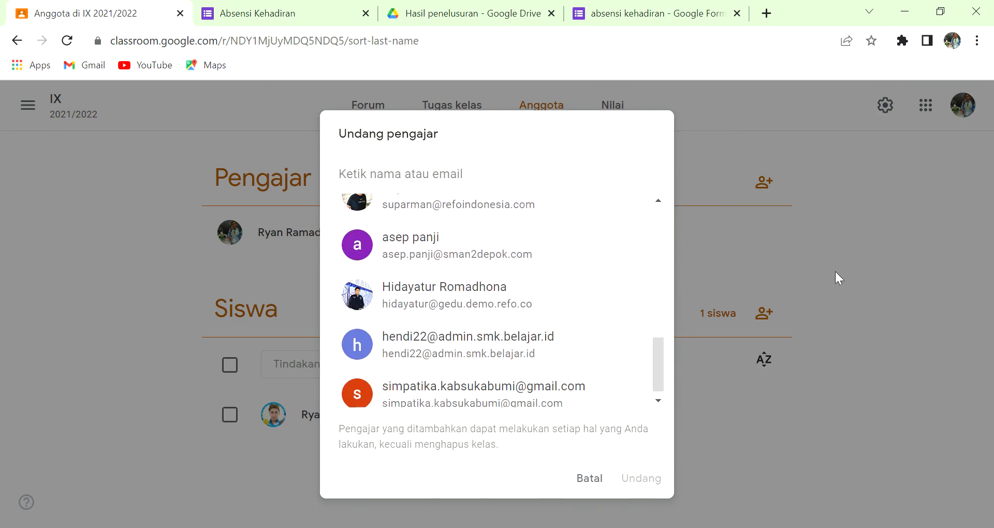
pyautogui.click(585, 479)
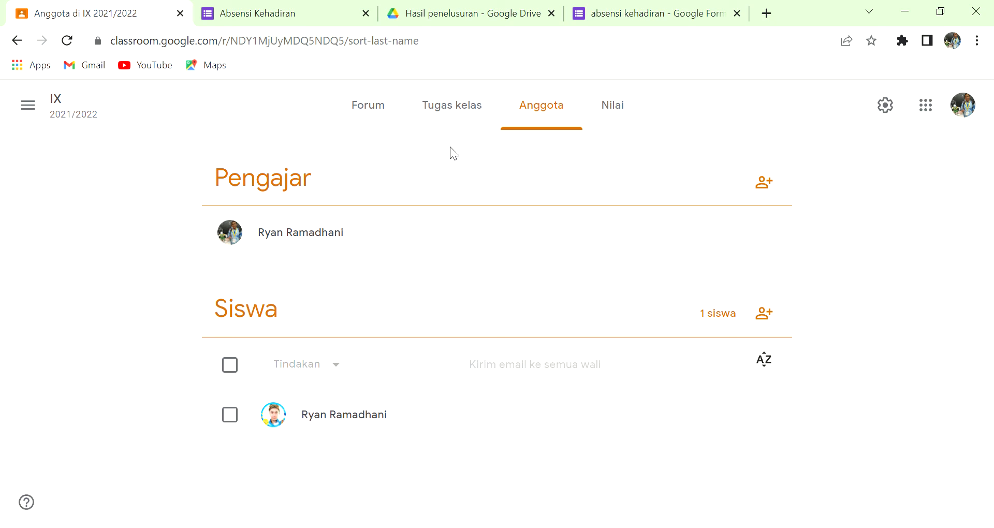
# View the class's Nilai gradebook and return to the Tugas kelas page
pyautogui.click(616, 117)
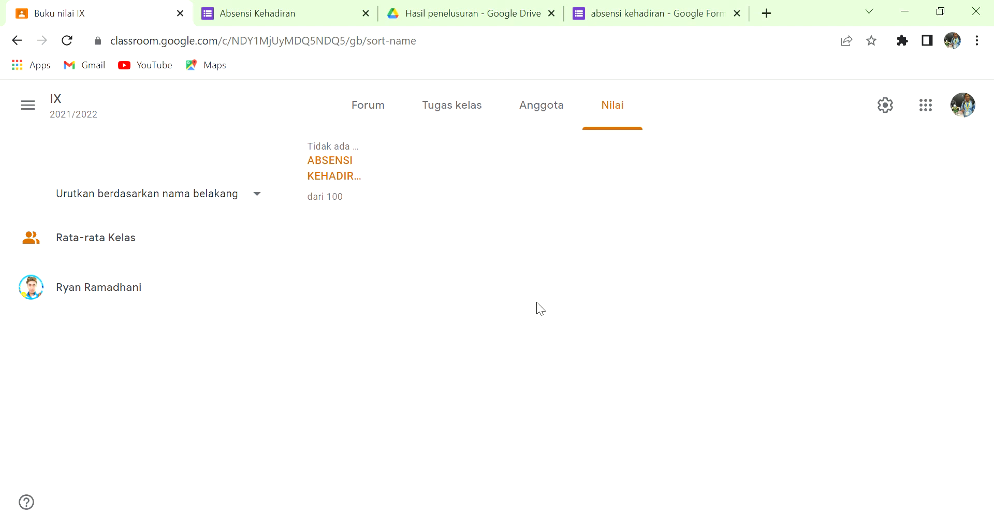
pyautogui.click(368, 105)
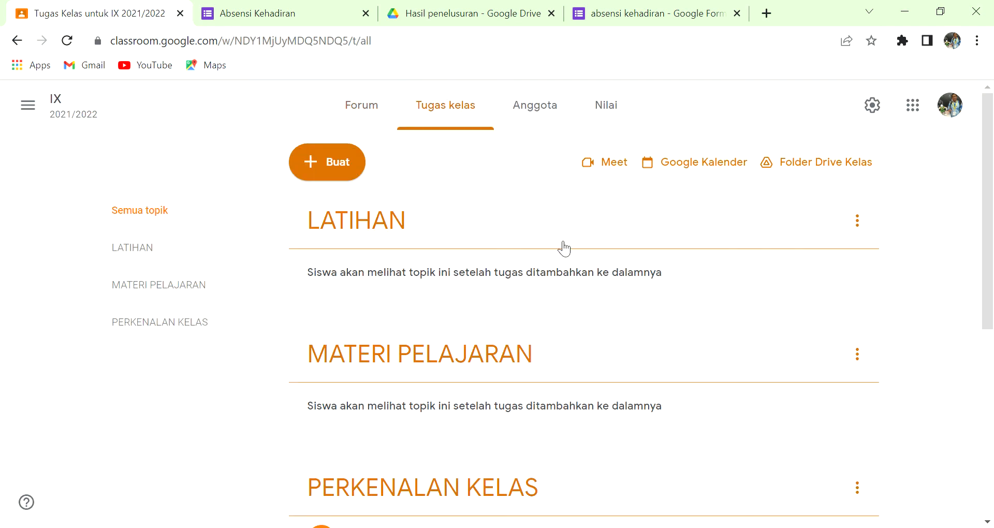
# Close the Drive search results, the absensi kehadiran form editor and the Absensi Kehadiran response form, keeping only Google Classroom open
pyautogui.click(512, 8)
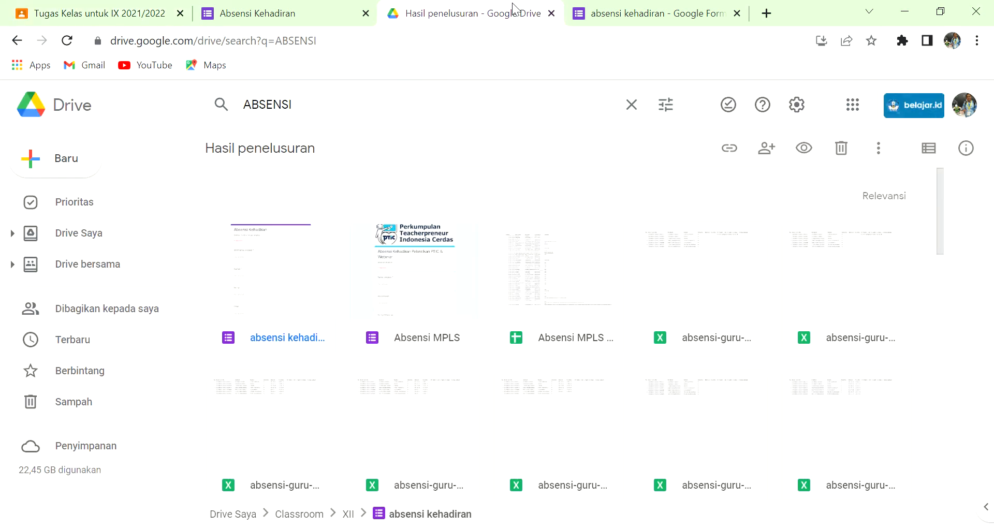
pyautogui.click(550, 14)
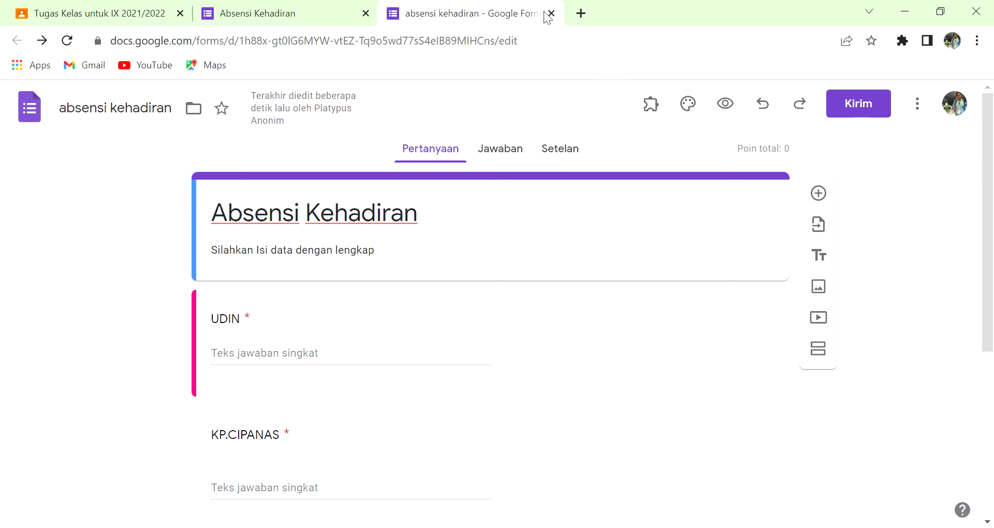
pyautogui.click(550, 14)
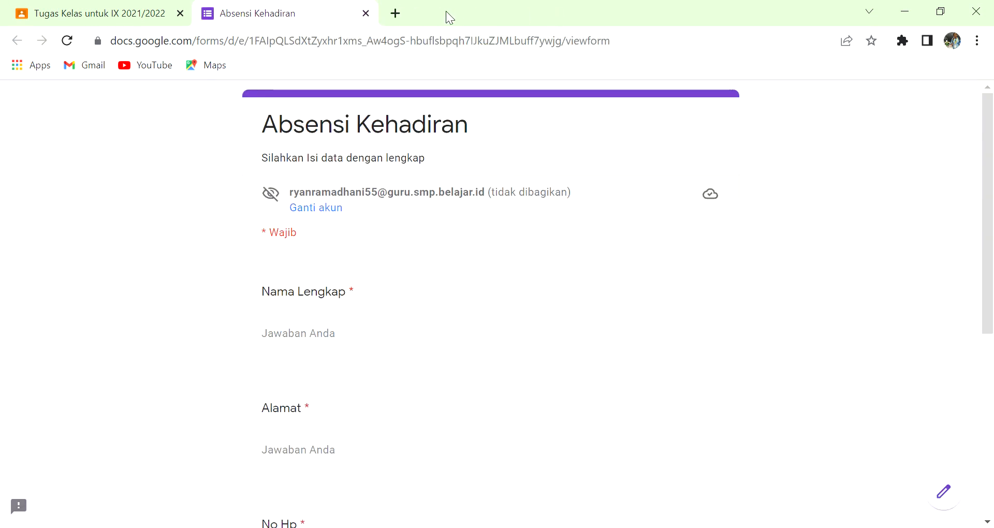
pyautogui.click(366, 13)
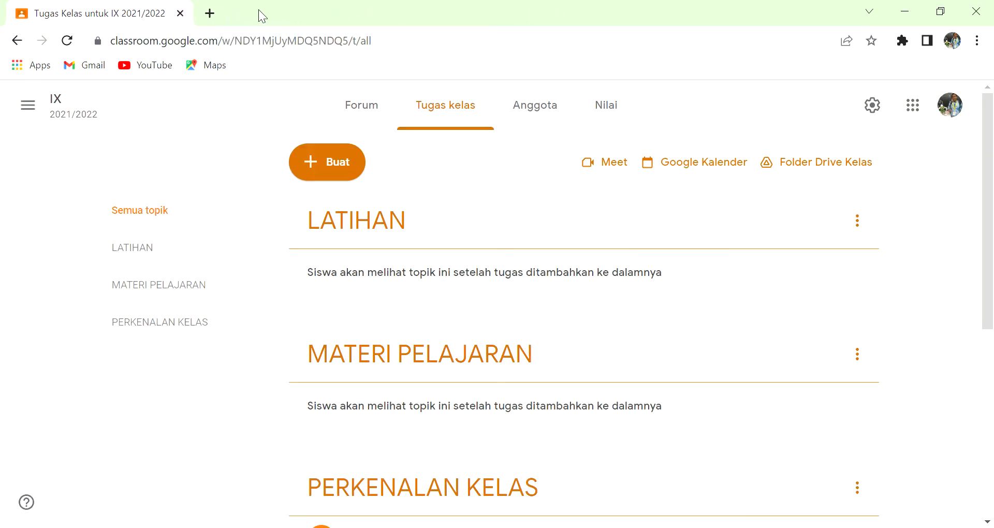
# Open the Quizizz admin site, quizizz.com/admin, in a new browser tab alongside Google Classroom
pyautogui.click(210, 13)
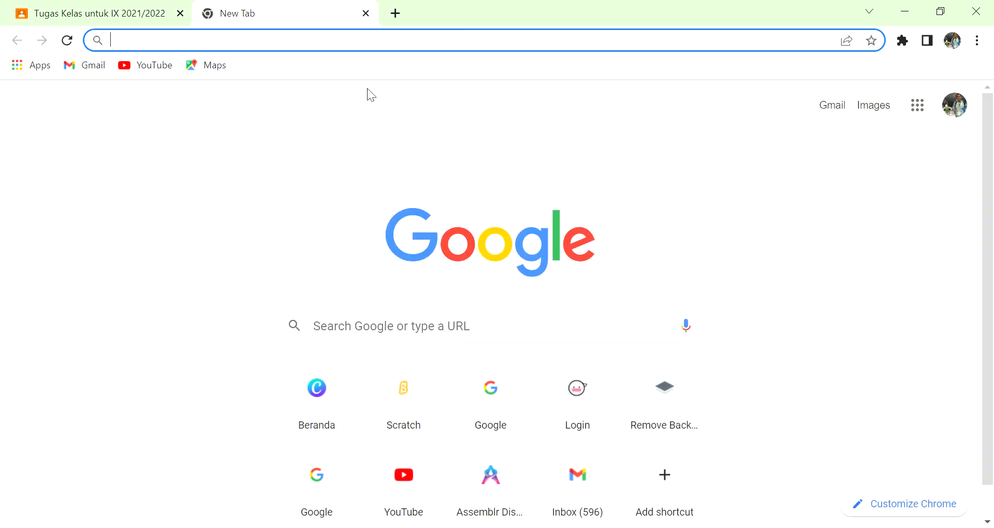
pyautogui.write('QUIZ')
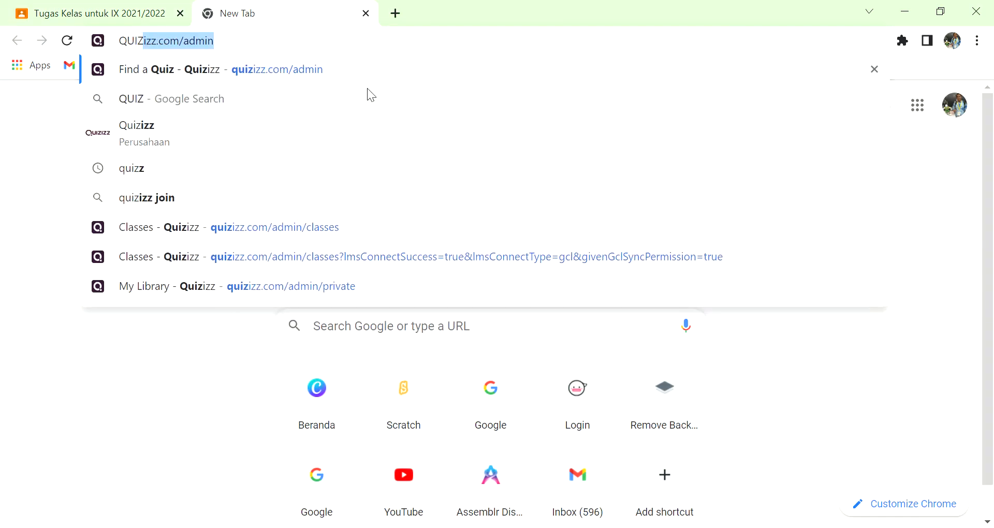
pyautogui.click(334, 74)
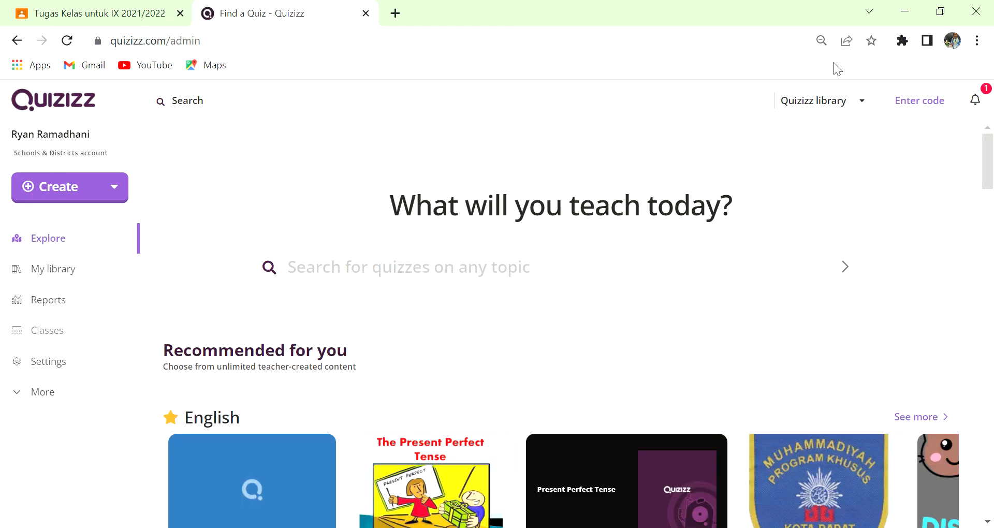
# Browse the recommended English content and open the live game setup for the Present Perfect quiz
pyautogui.scroll(-5, 987, 145)
pyautogui.scroll(5, 988, 140)
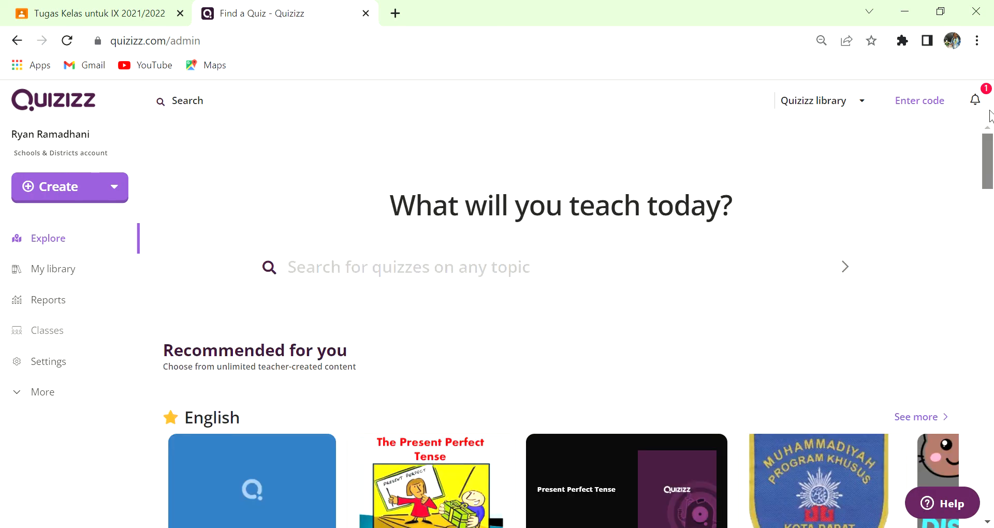
pyautogui.scroll(-3, 988, 140)
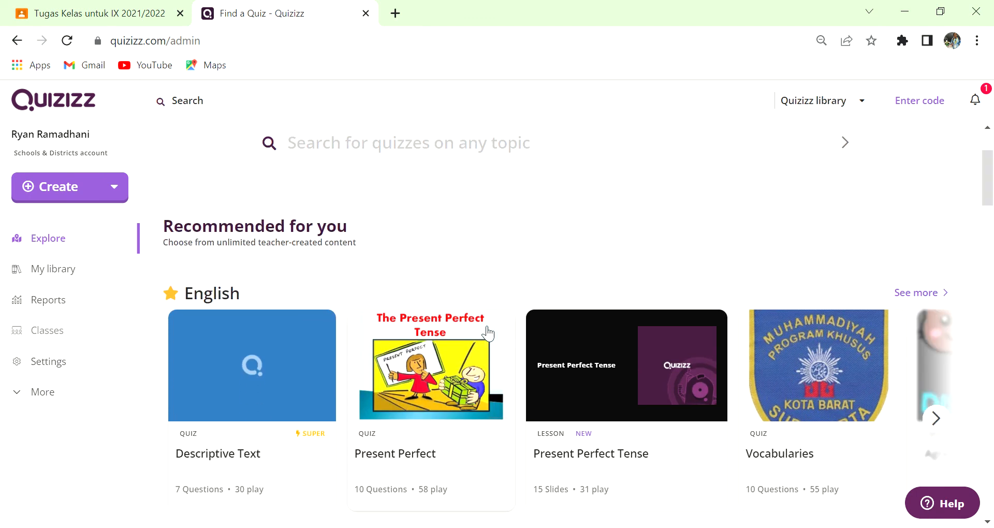
pyautogui.click(482, 331)
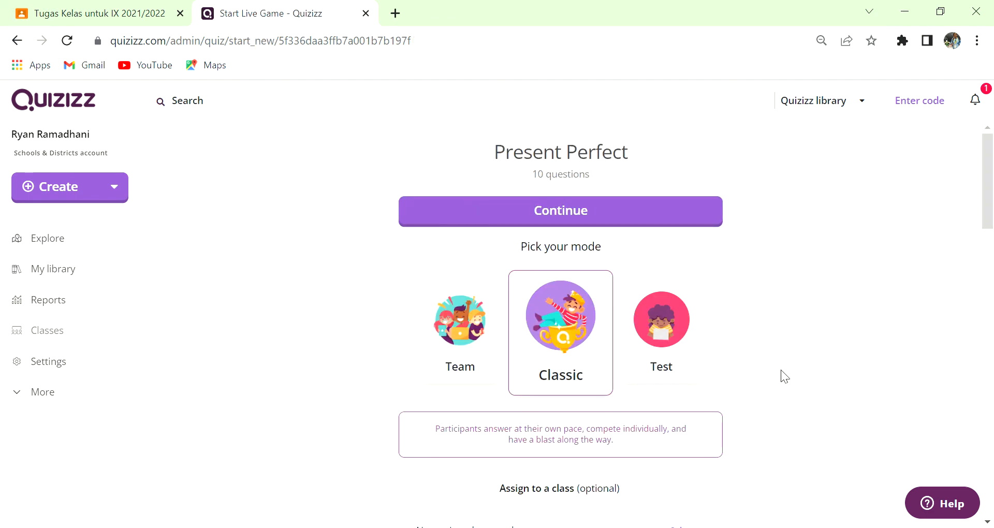
# Mark the B.INGGRIS class linked to Google Classroom as the class receiving the Present Perfect game
pyautogui.scroll(-5, 670, 272)
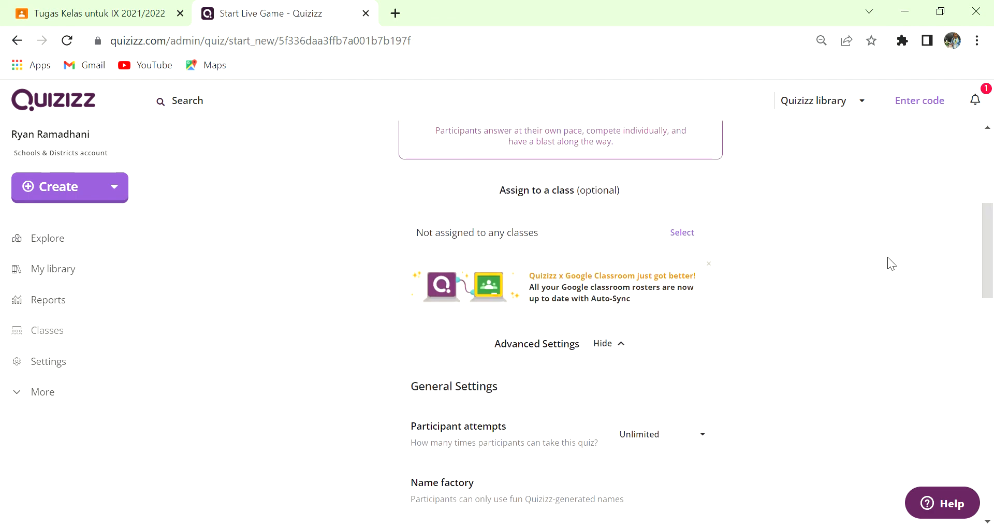
pyautogui.click(695, 244)
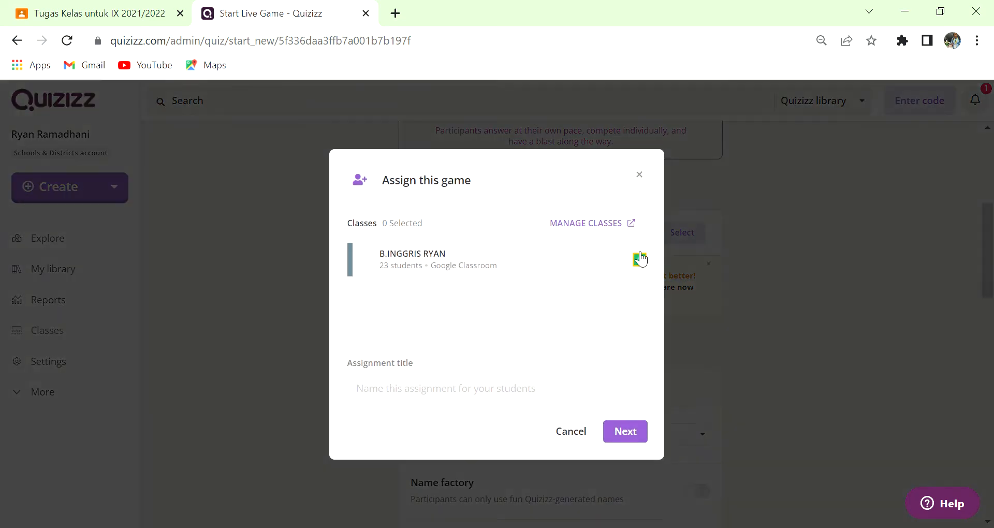
pyautogui.click(546, 272)
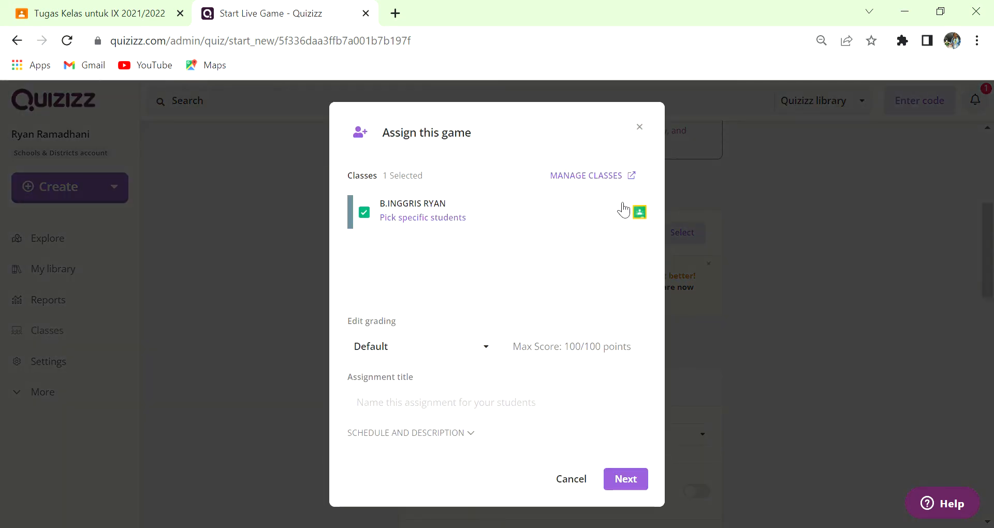
# Go to class management and view the activity overview of the B.INGGRIS class
pyautogui.click(581, 178)
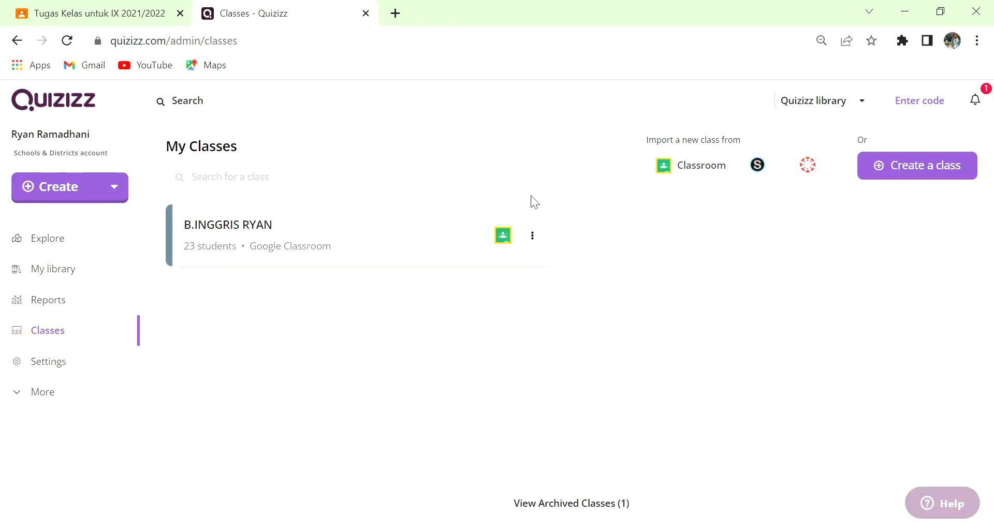
pyautogui.click(439, 242)
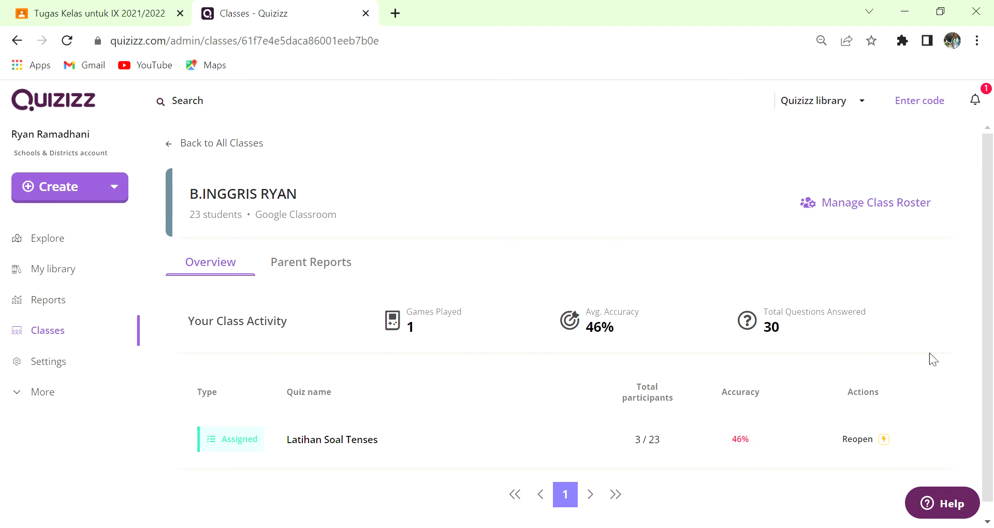
pyautogui.scroll(-1, 979, 228)
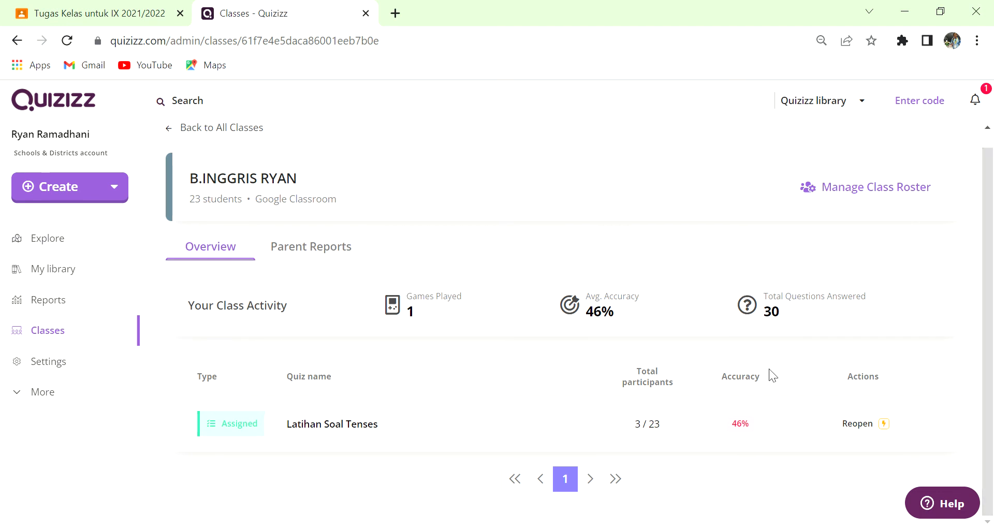
# View the student page for entering a join code and switch back to the Google Classroom tab
pyautogui.click(924, 102)
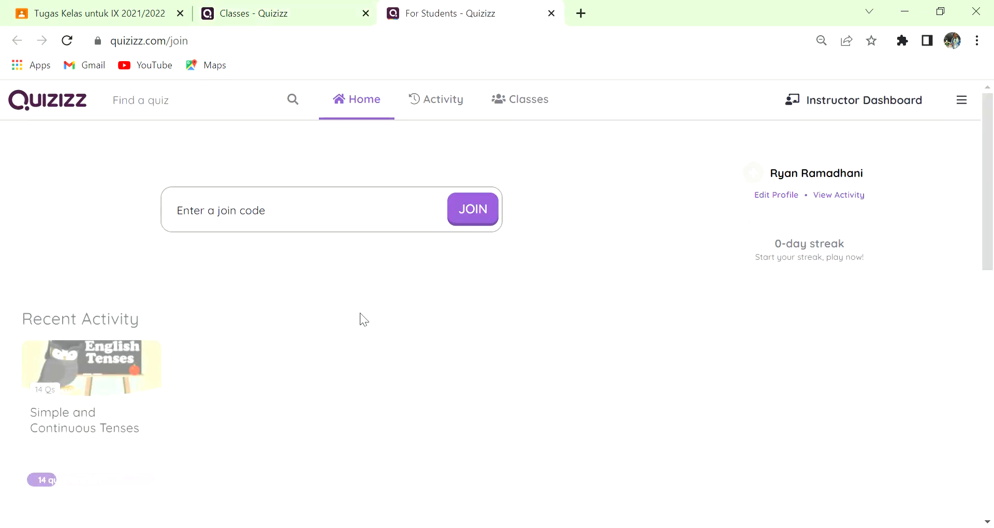
pyautogui.click(348, 7)
pyautogui.click(124, 6)
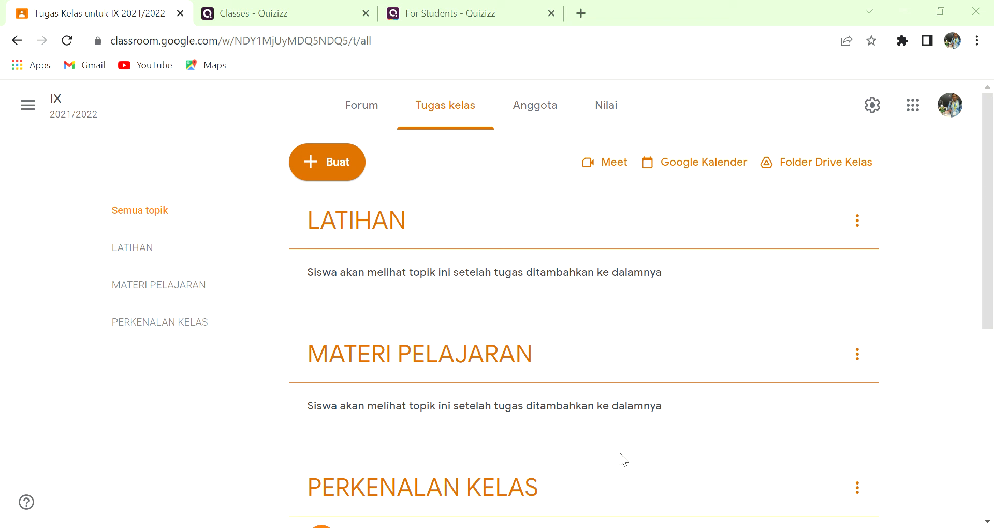
# Look over the class's Nilai and Forum pages, finishing at the posts under PERKENALAN KELAS in Tugas kelas
pyautogui.click(610, 107)
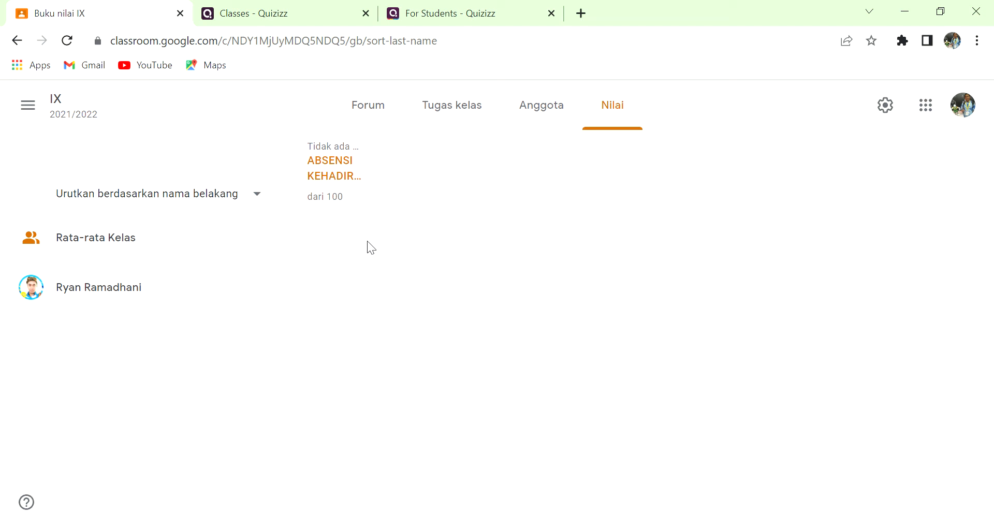
pyautogui.click(366, 108)
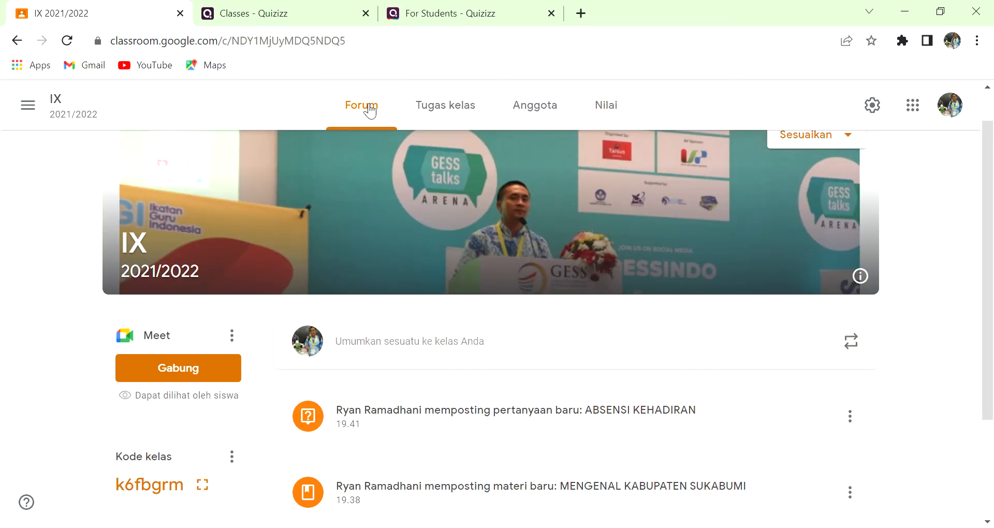
pyautogui.click(473, 105)
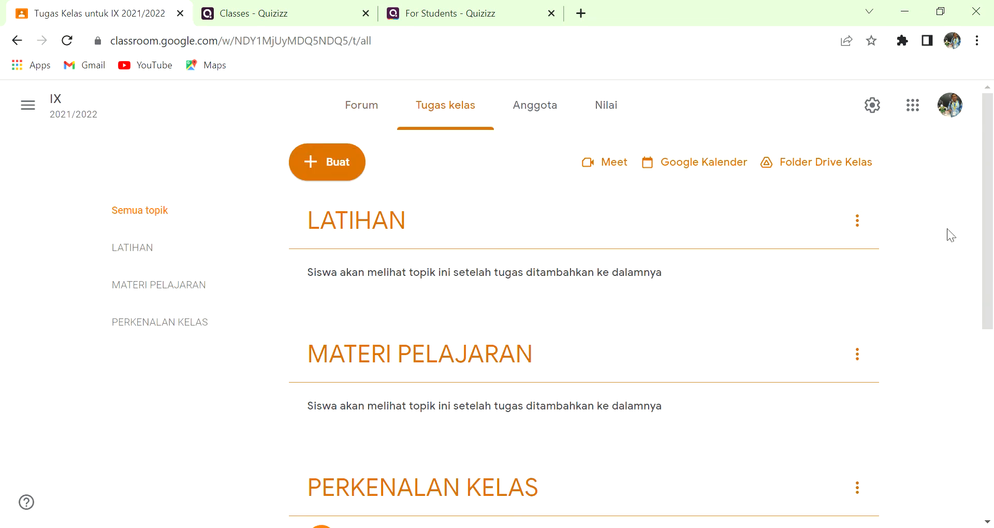
pyautogui.moveTo(992, 212); pyautogui.dragTo(992, 155)
pyautogui.moveTo(992, 171); pyautogui.dragTo(992, 357)
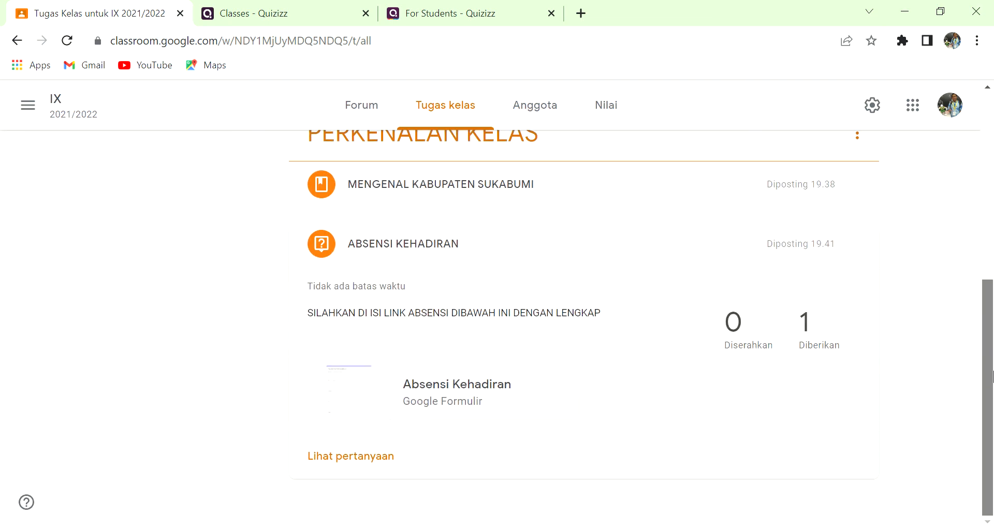